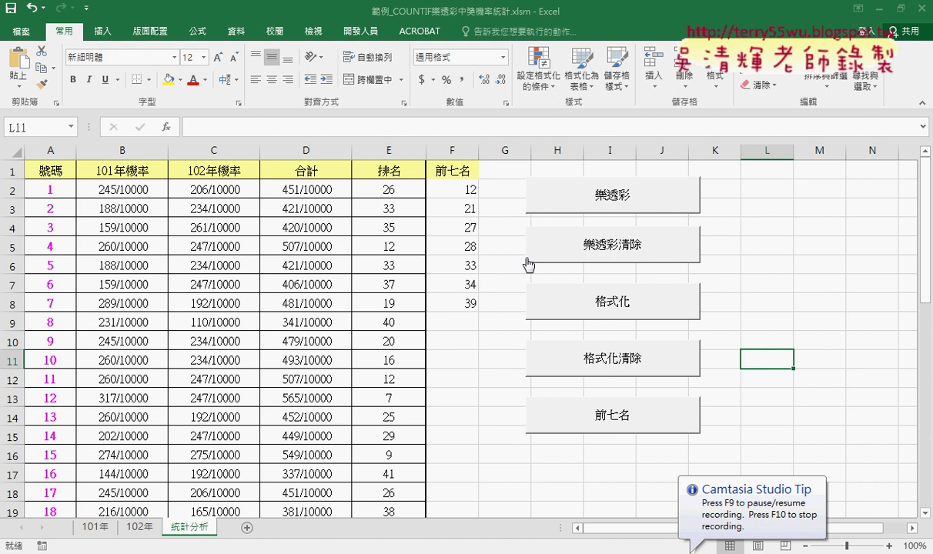
Rerun 樂透彩清除 and 樂透彩 to refill rates, totals and ranks, then empty F2:F8.
left_click(616, 252)
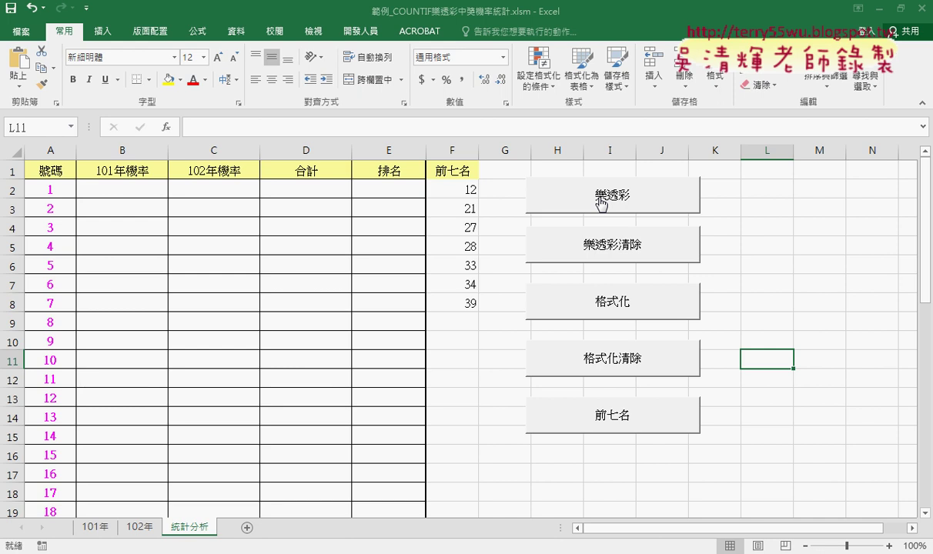
left_click(601, 202)
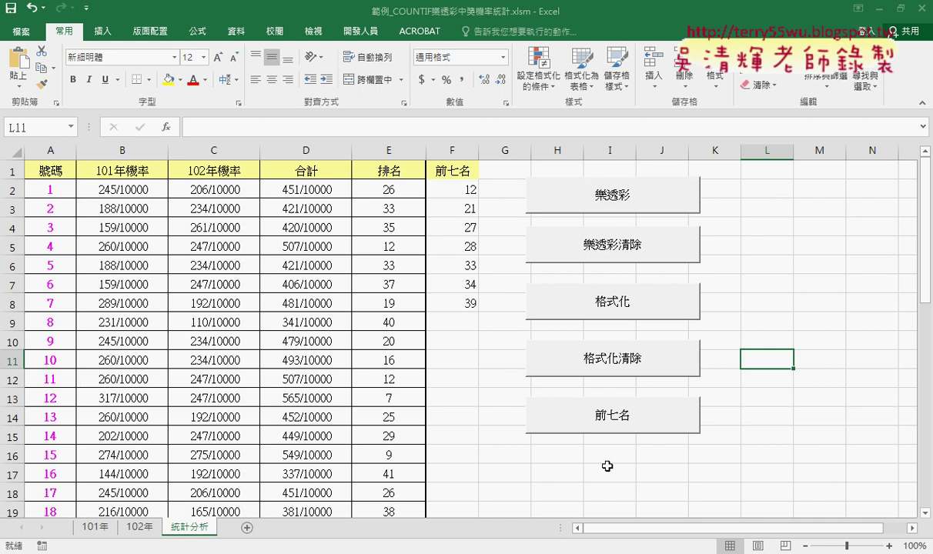
left_click_drag(445, 190, 456, 305)
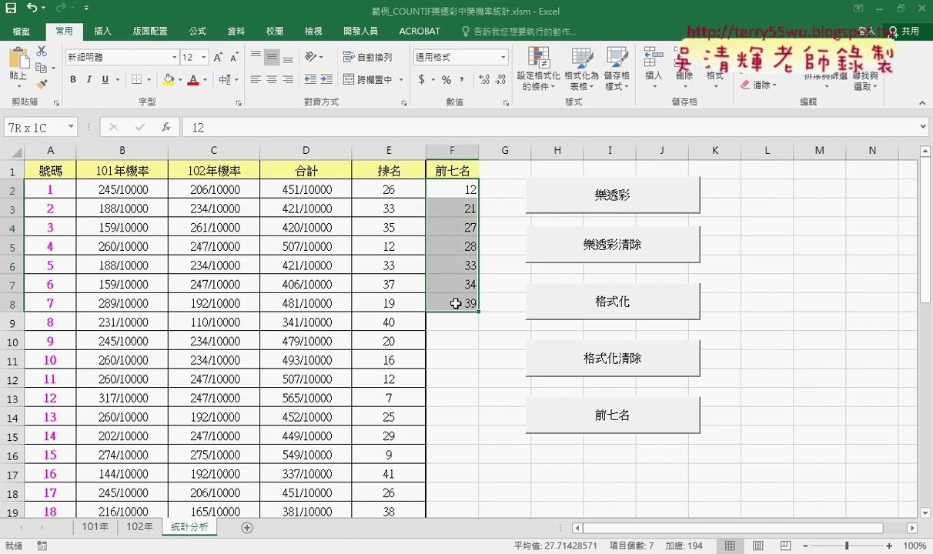
key("Delete")
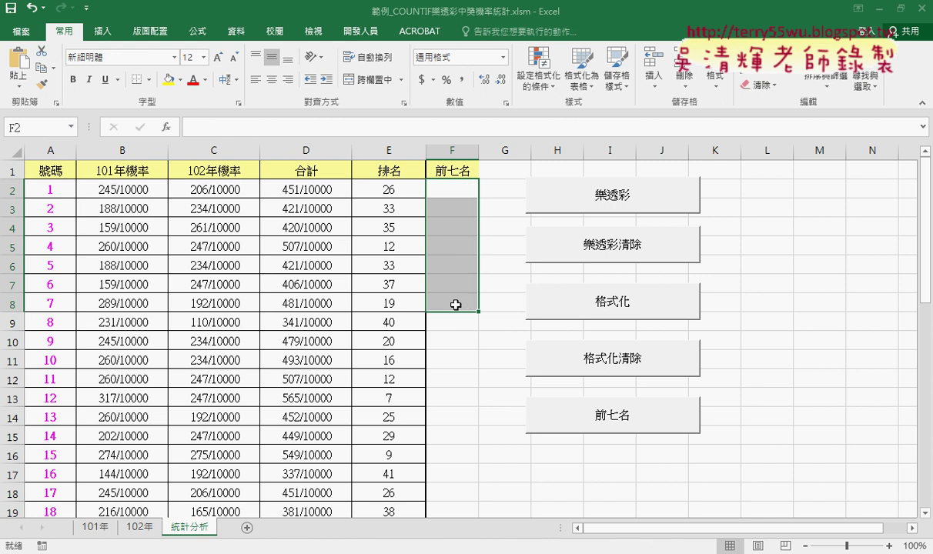
left_click(491, 359)
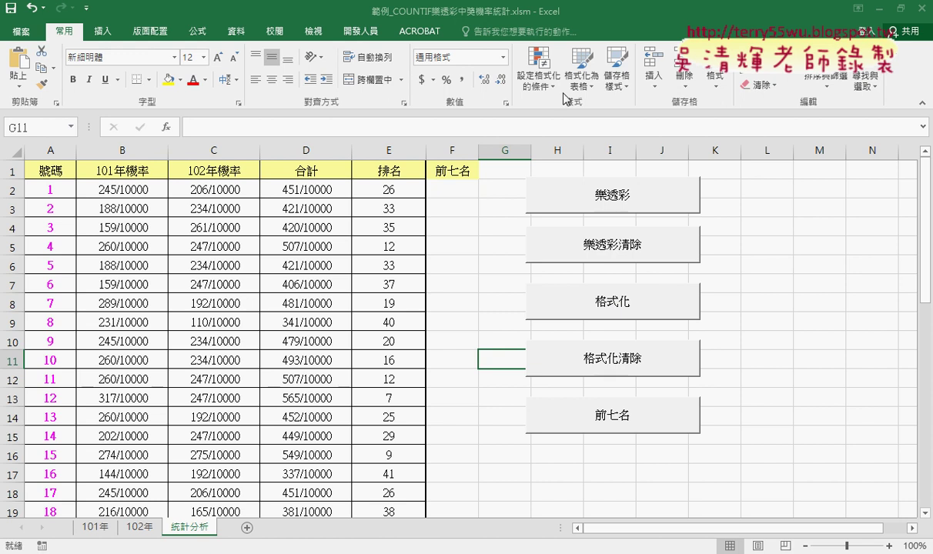
Run the 格式化 macro to highlight the top-seven numbers yellow and check number 12 in A13.
left_click(538, 76)
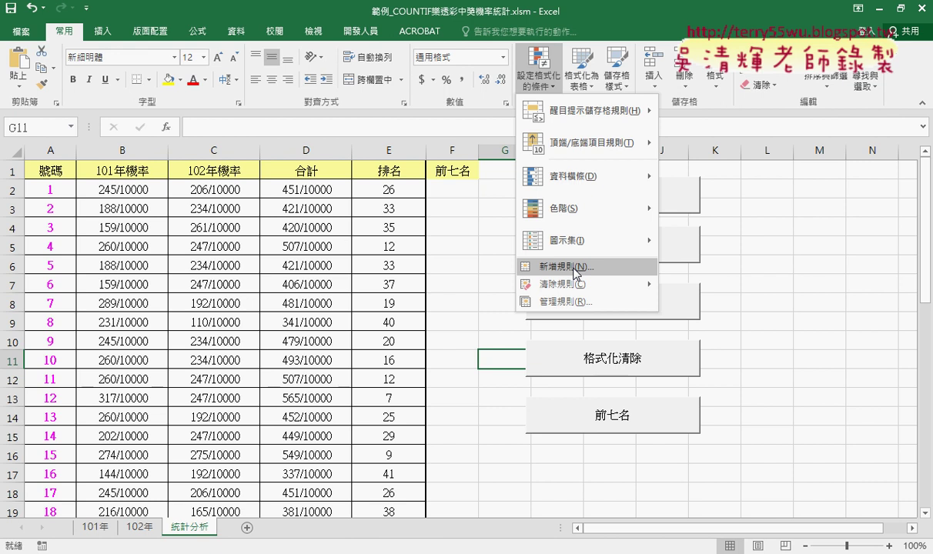
left_click(735, 298)
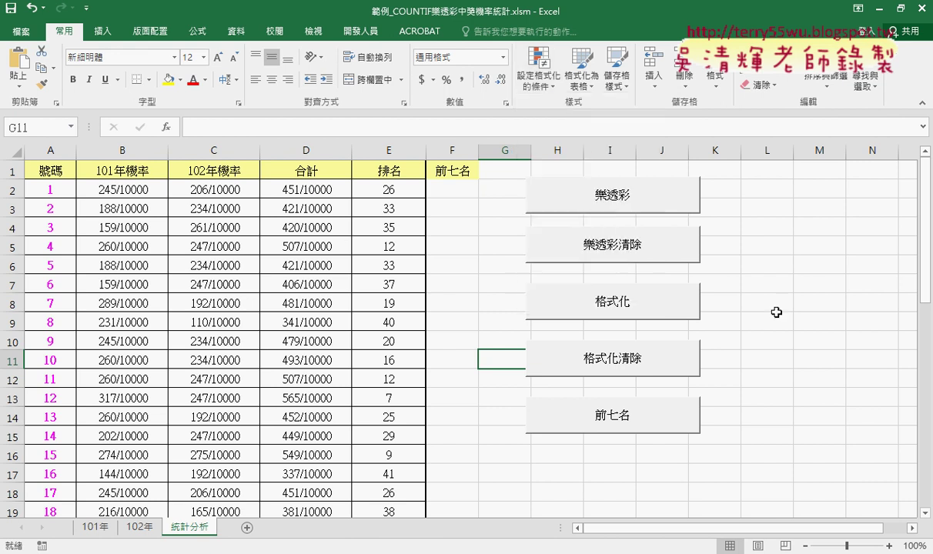
left_click(603, 311)
scroll(154, 411, "down", 1)
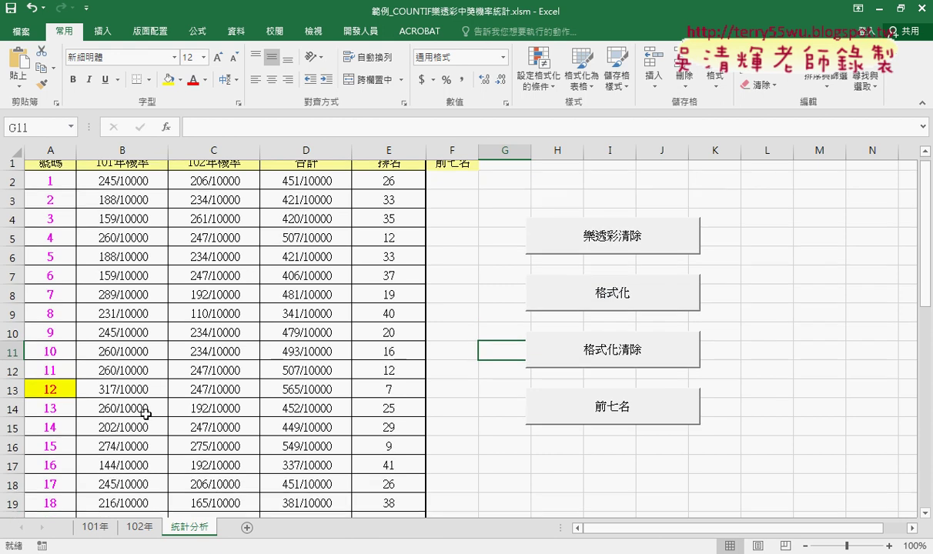
scroll(70, 330, "down", 2)
scroll(73, 391, "down", 3)
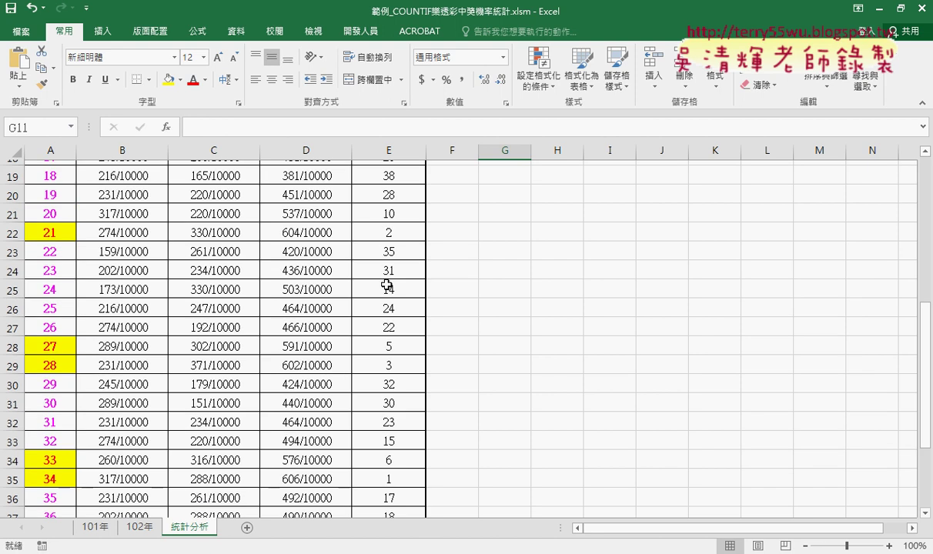
scroll(408, 231, "up", 6)
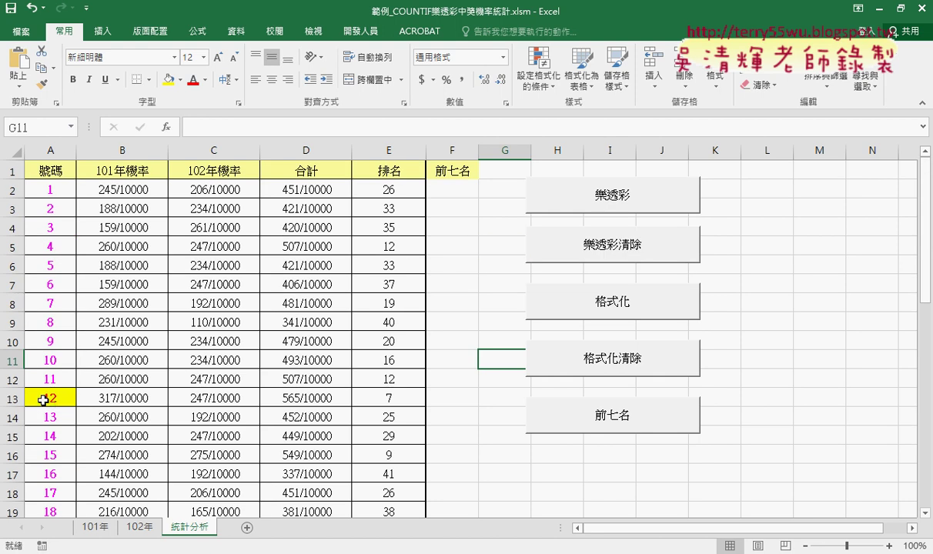
scroll(95, 410, "down", 3)
scroll(90, 389, "down", 2)
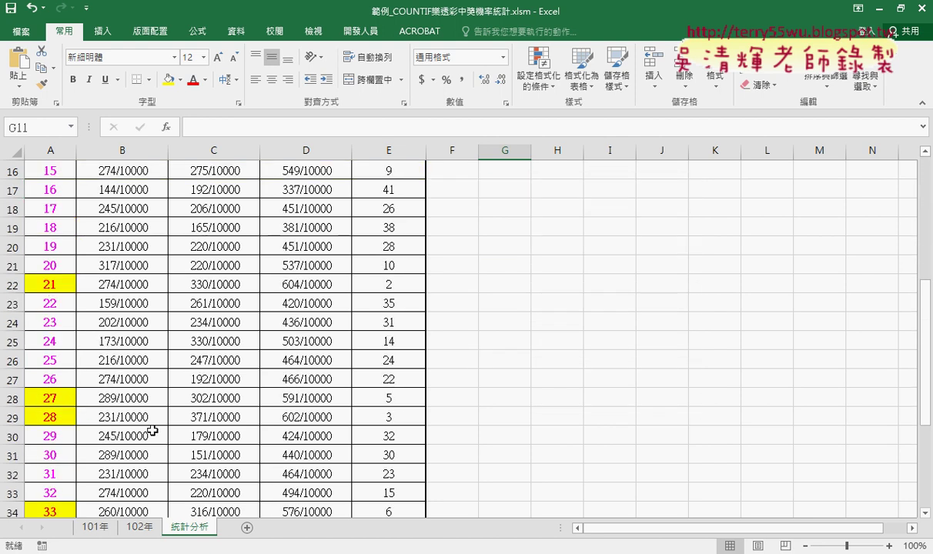
scroll(151, 431, "down", 1)
scroll(152, 429, "up", 2)
scroll(139, 408, "up", 3)
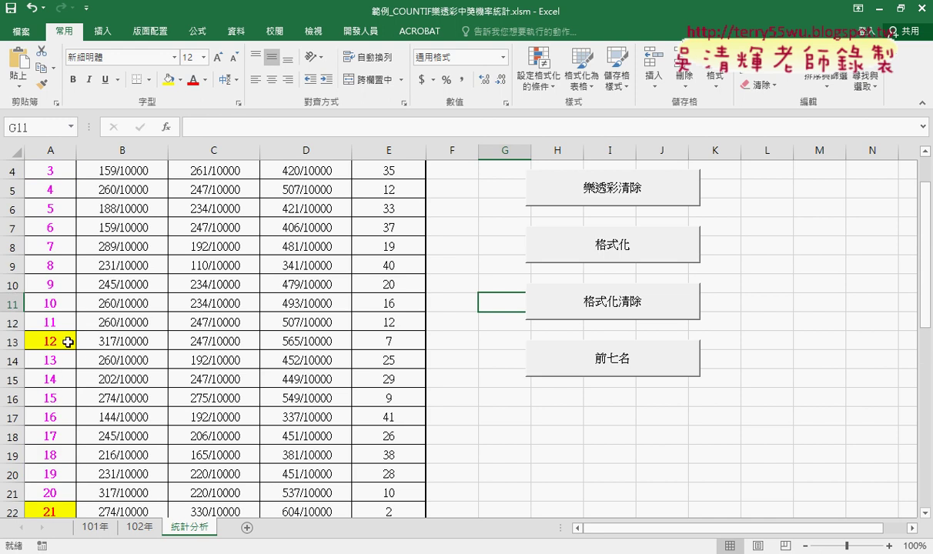
left_click(68, 339)
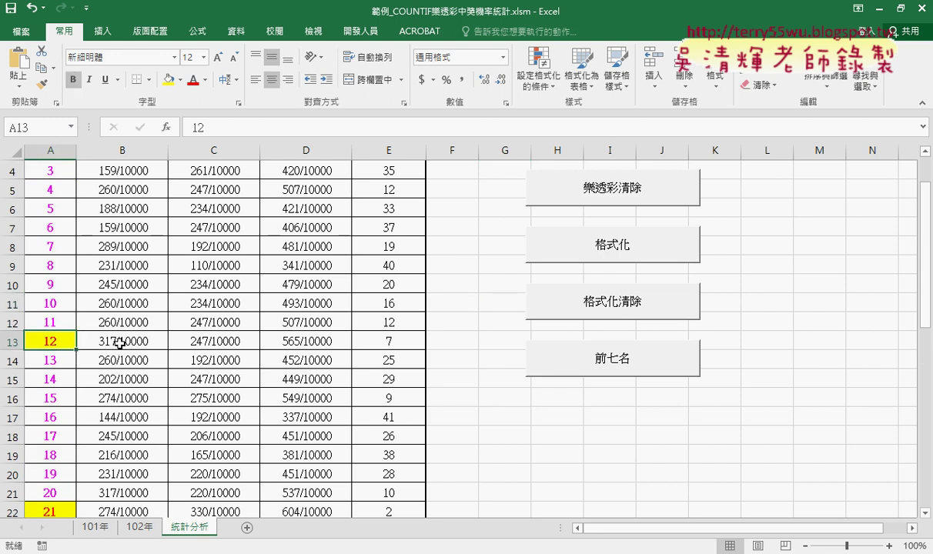
Remove the yellow highlights with 格式化清除, then reapply them with 格式化.
left_click(595, 310)
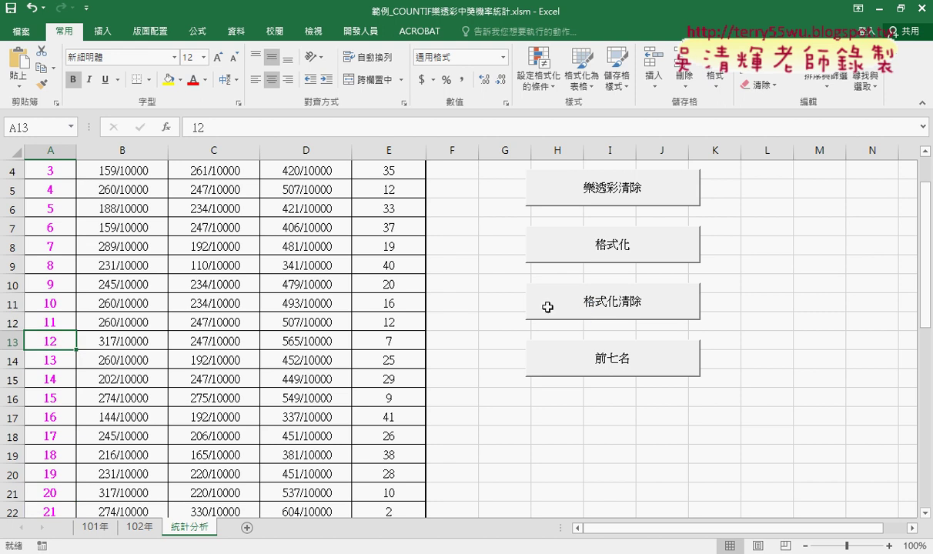
scroll(483, 307, "up", 1)
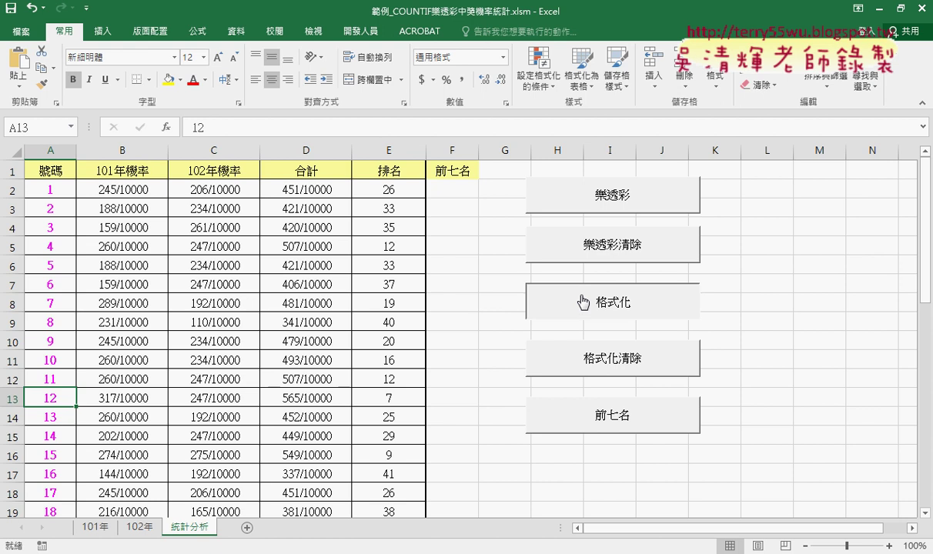
left_click(537, 300)
scroll(115, 358, "down", 3)
scroll(96, 365, "down", 3)
scroll(89, 372, "down", 2)
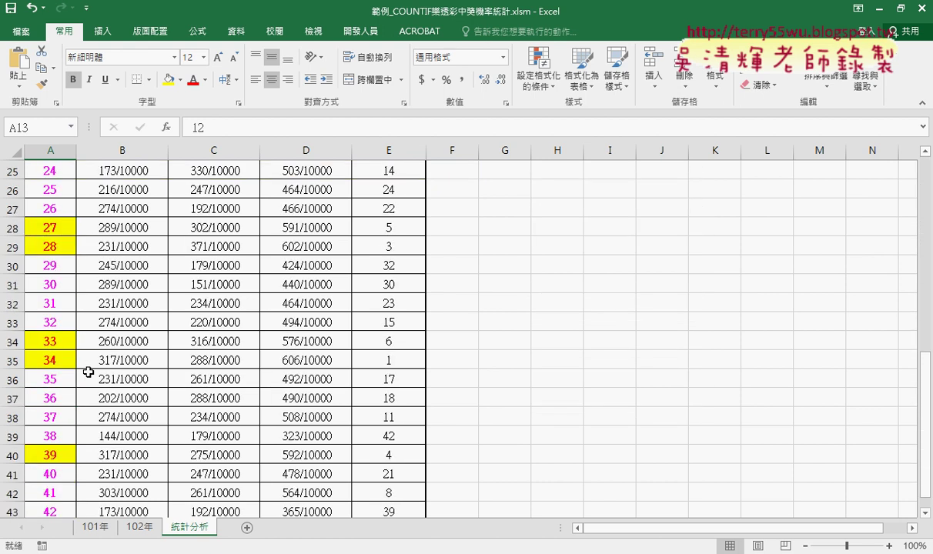
scroll(88, 372, "down", 1)
scroll(88, 372, "down", 1)
scroll(89, 372, "up", 2)
scroll(88, 372, "up", 3)
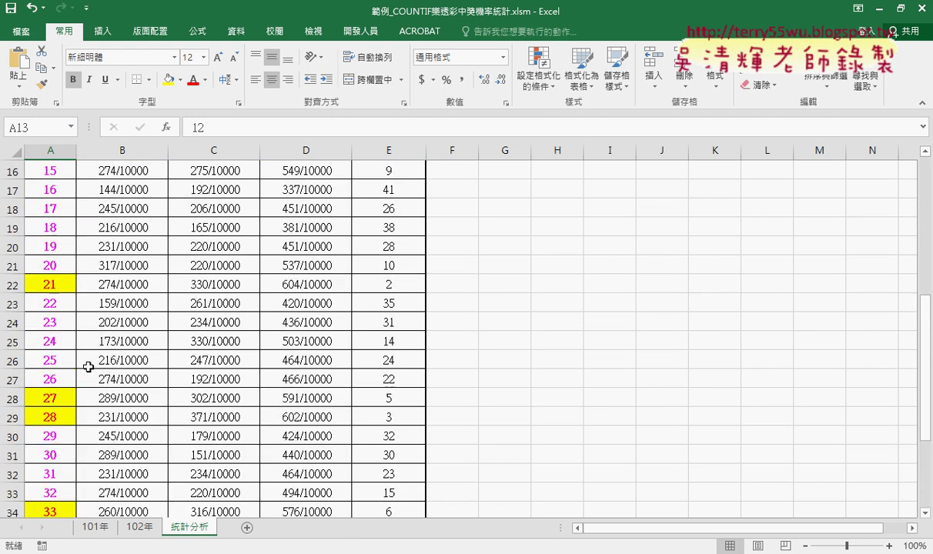
scroll(89, 367, "up", 3)
scroll(89, 367, "up", 2)
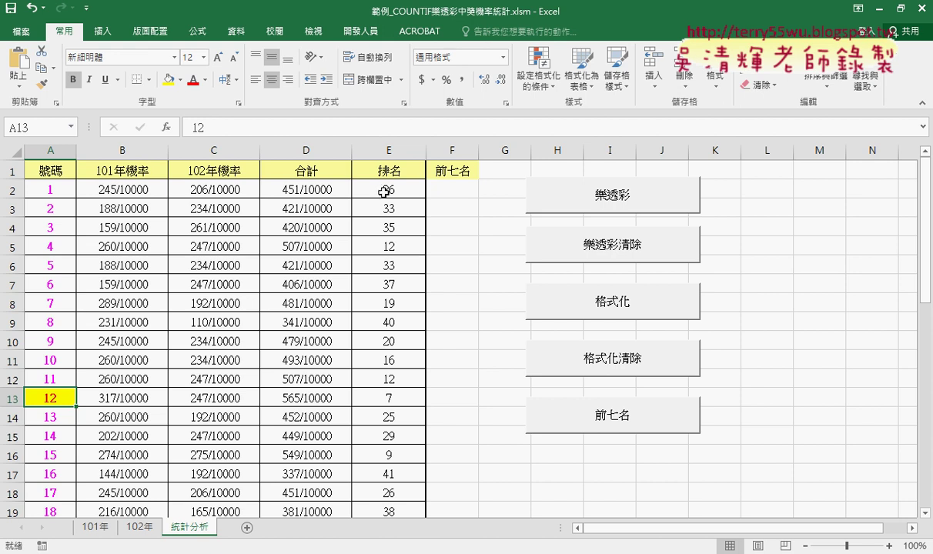
left_click(12, 189)
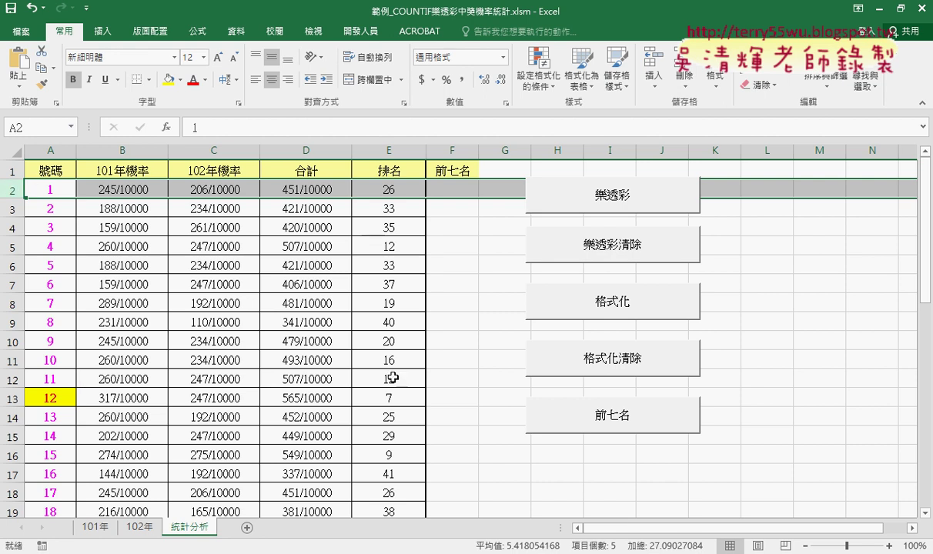
left_click(393, 400)
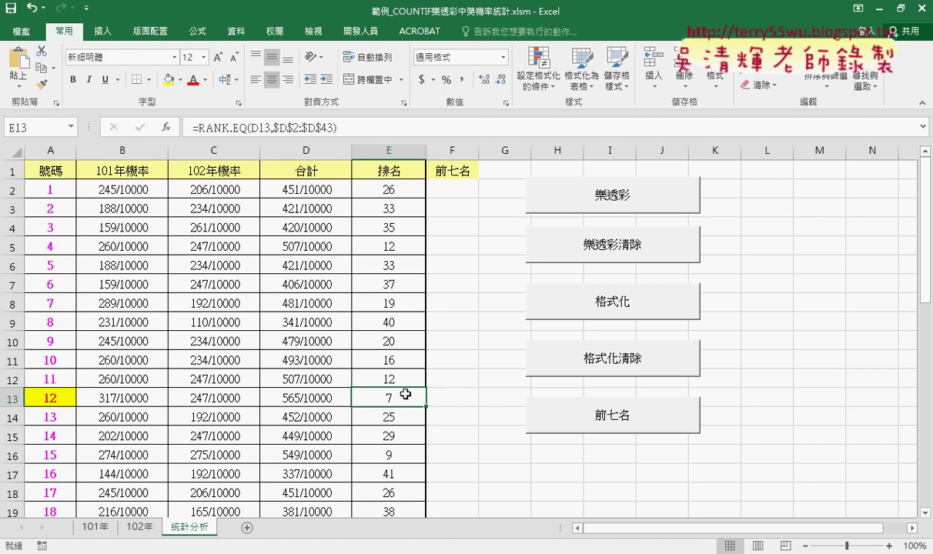
left_click(50, 399)
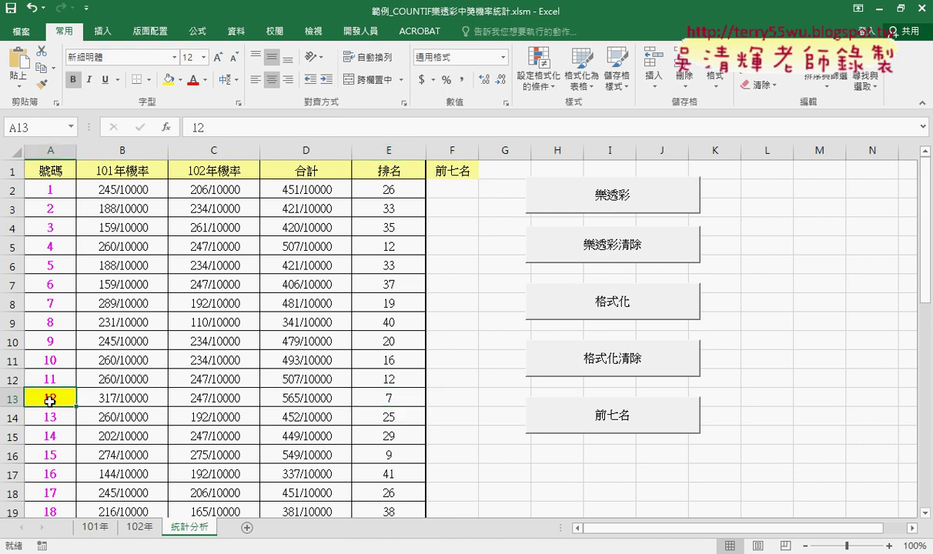
left_click(392, 398)
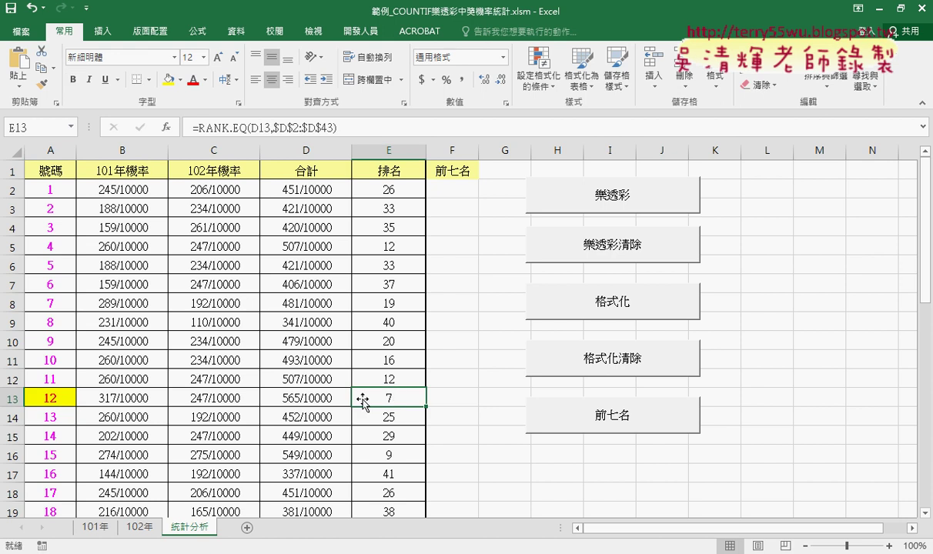
left_click(38, 396)
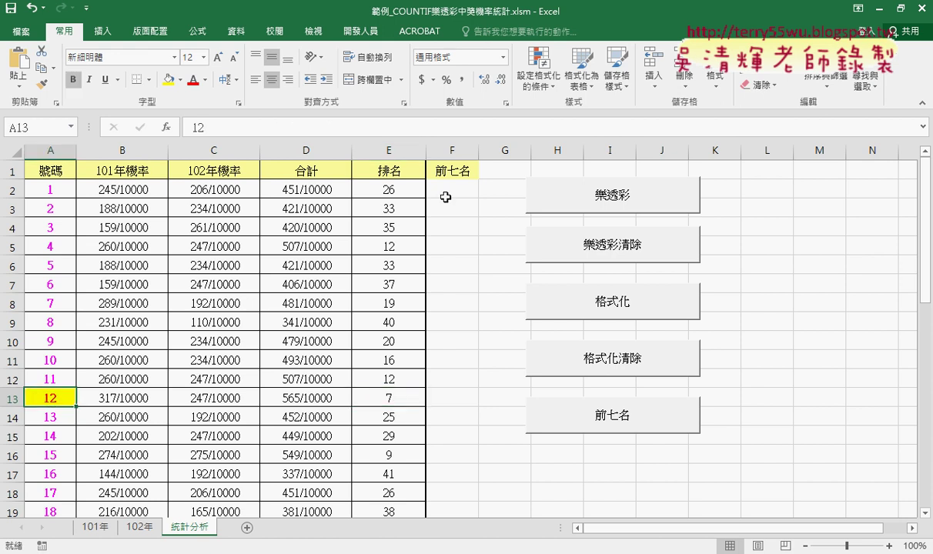
mouse_move(377, 390)
left_mouse_down()
mouse_move(393, 402)
mouse_move(385, 385)
left_mouse_up()
mouse_move(42, 400)
left_mouse_down()
mouse_move(62, 408)
mouse_move(74, 398)
mouse_move(63, 340)
mouse_move(212, 171)
mouse_move(382, 181)
mouse_move(465, 206)
left_mouse_up()
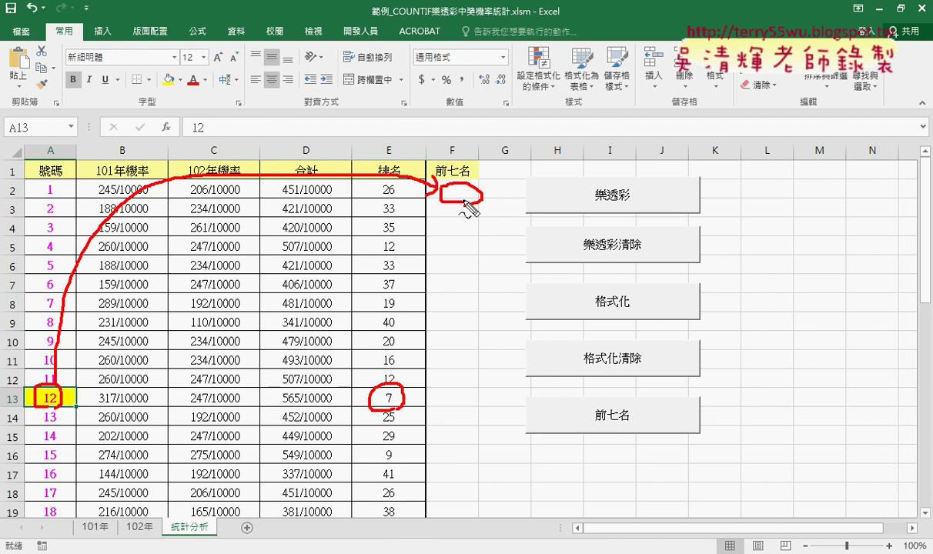
left_click_drag(23, 202, 17, 202)
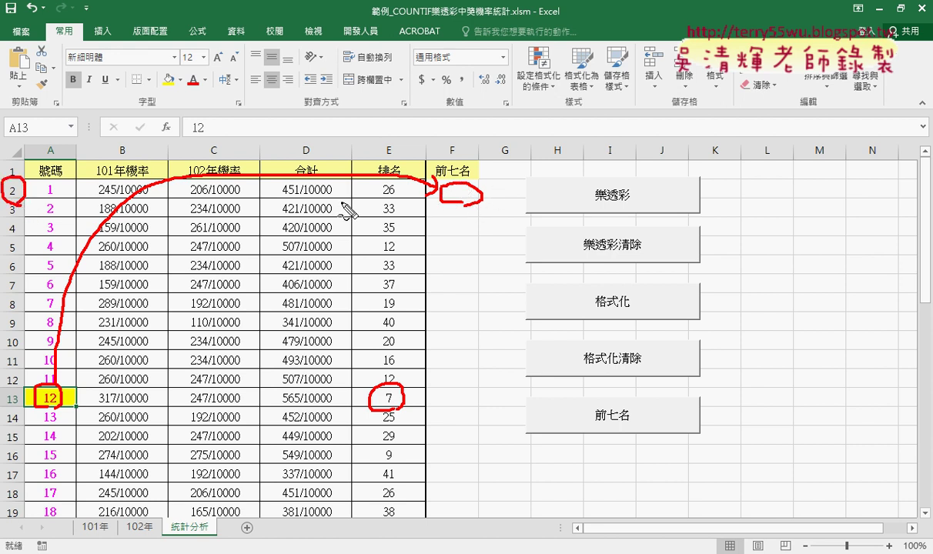
mouse_move(428, 221)
left_mouse_down()
mouse_move(466, 199)
mouse_move(458, 231)
mouse_move(434, 228)
mouse_move(448, 287)
mouse_move(459, 269)
left_mouse_up()
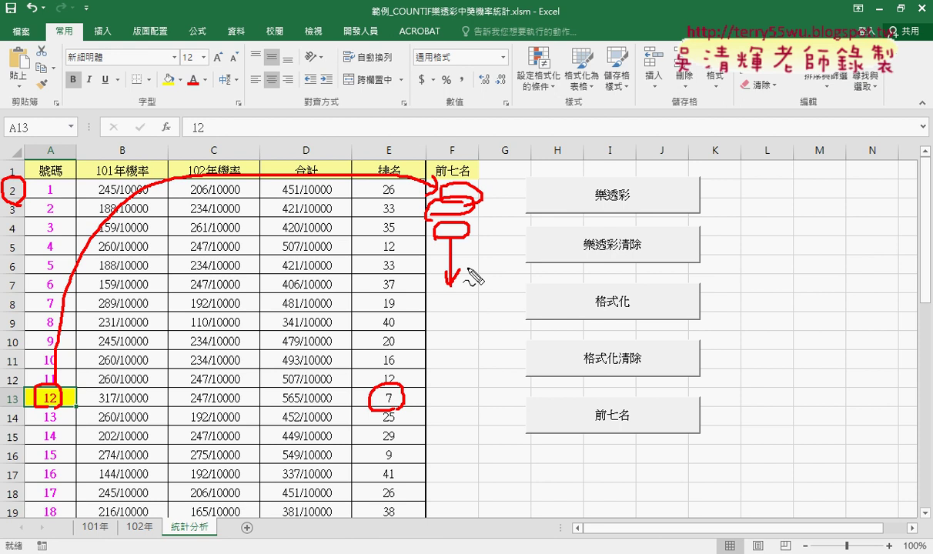
key("Escape")
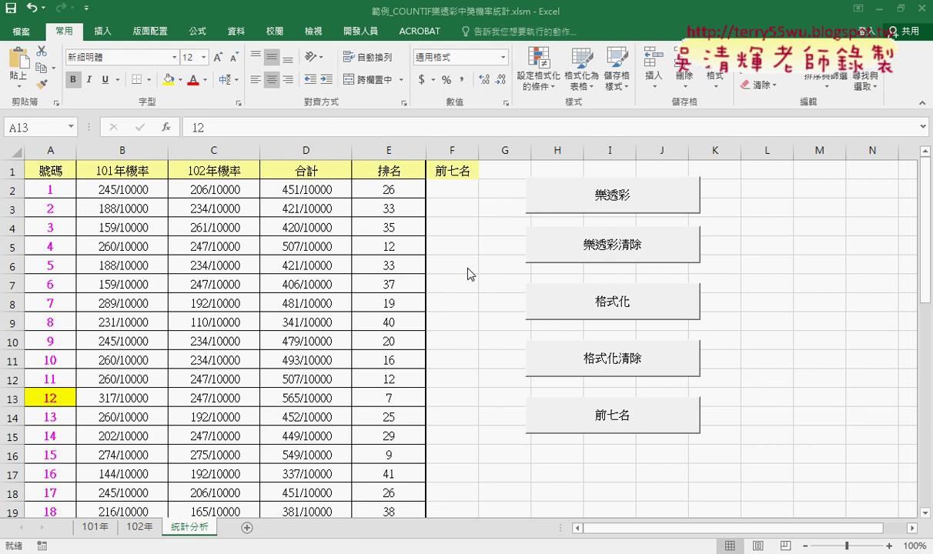
Clear rates, totals and ranks with 樂透彩清除, inspect row 2, and show the 開發人員 tab.
left_click(623, 248)
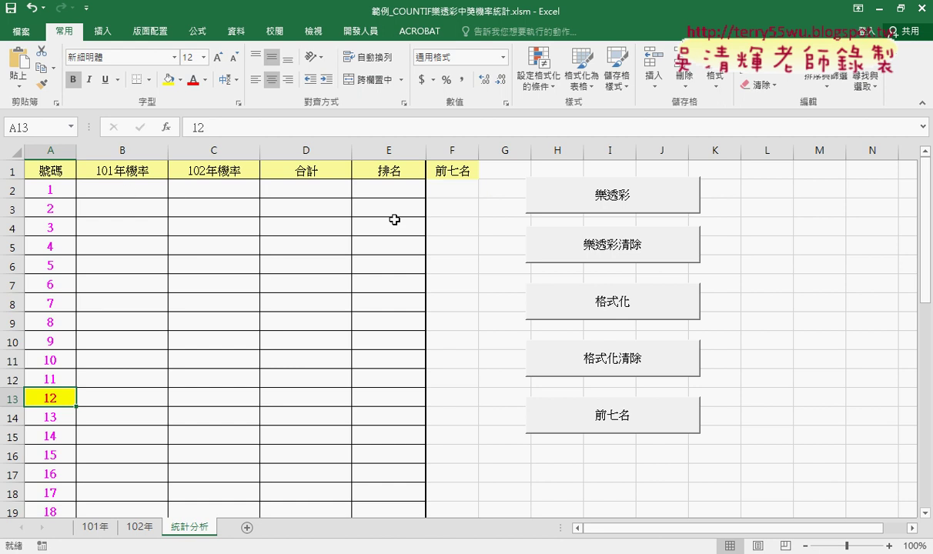
left_click(123, 193)
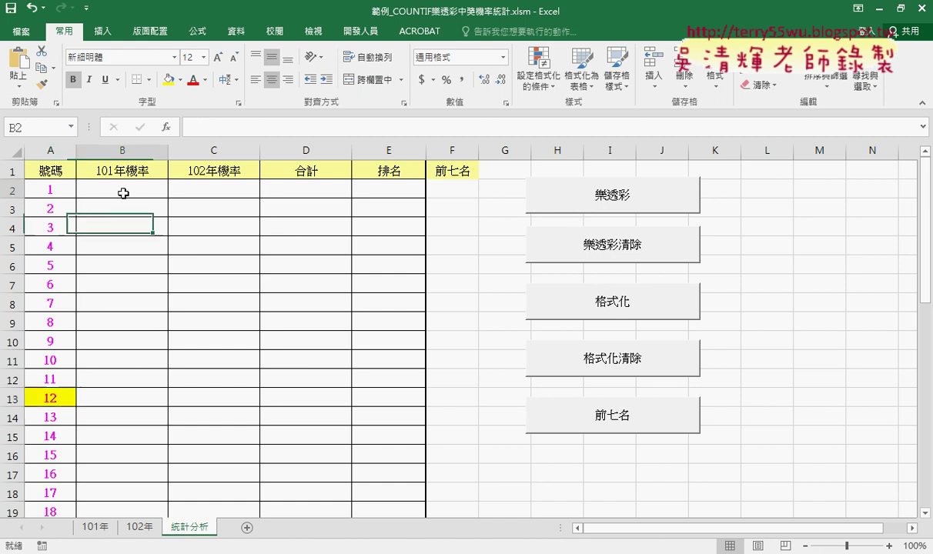
left_click_drag(123, 193, 306, 189)
left_click(383, 190)
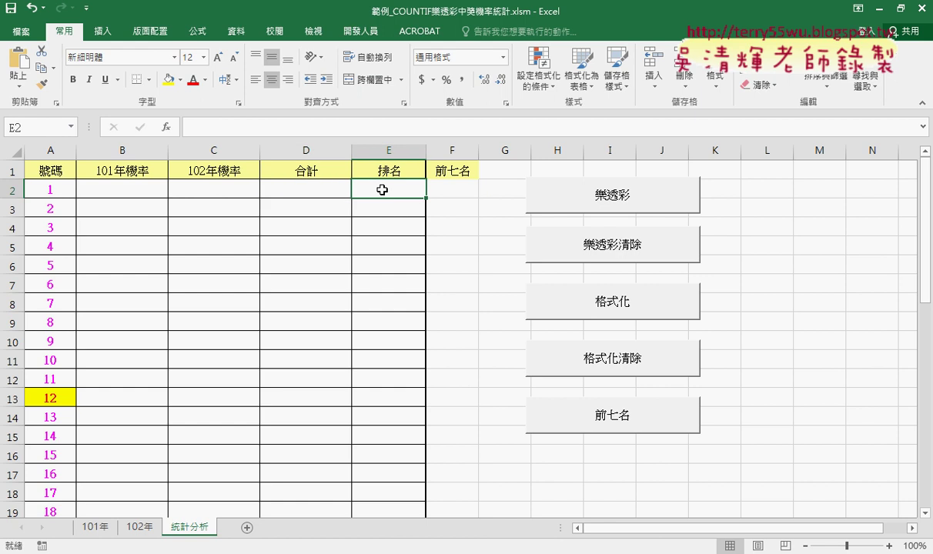
left_click(362, 31)
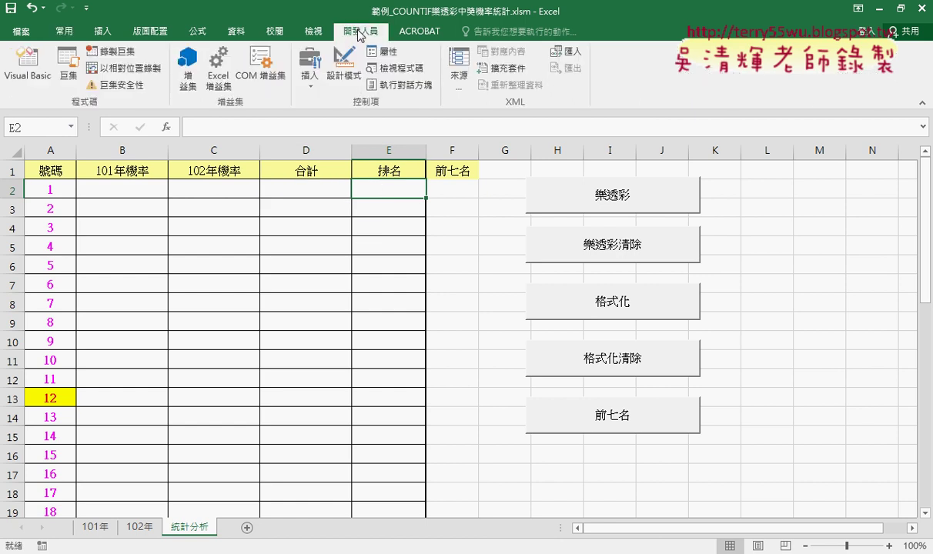
Open the Visual Basic editor, select Module1, and shrink the editor to reveal the worksheet.
left_click(33, 81)
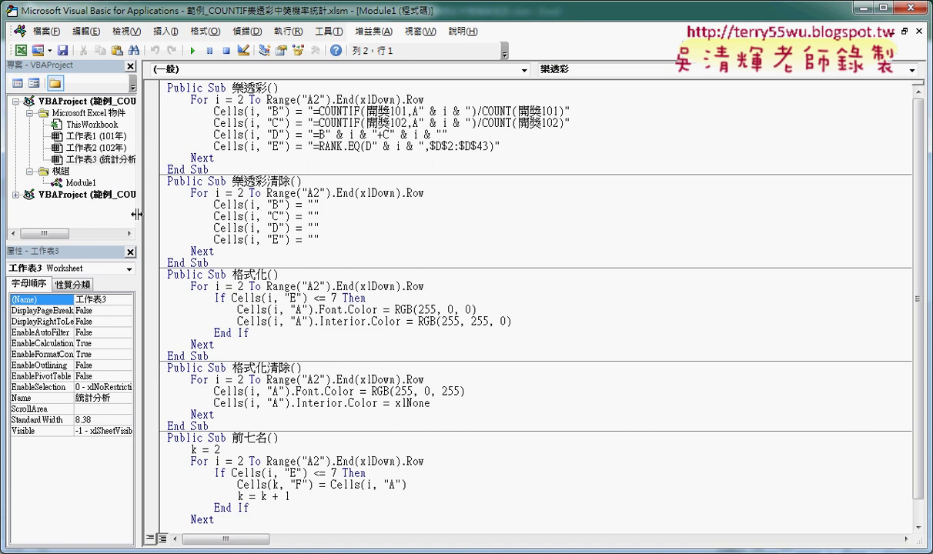
left_click_drag(137, 214, 164, 214)
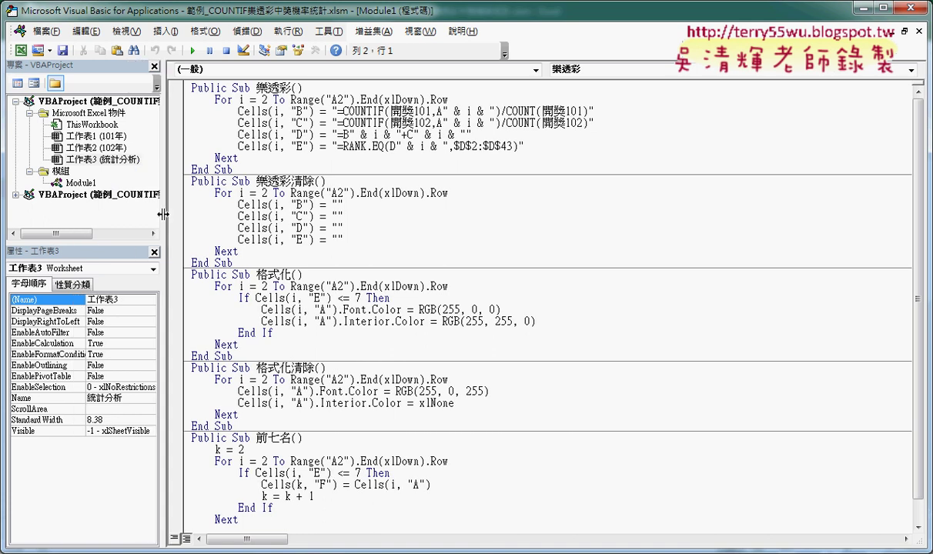
left_click(83, 183)
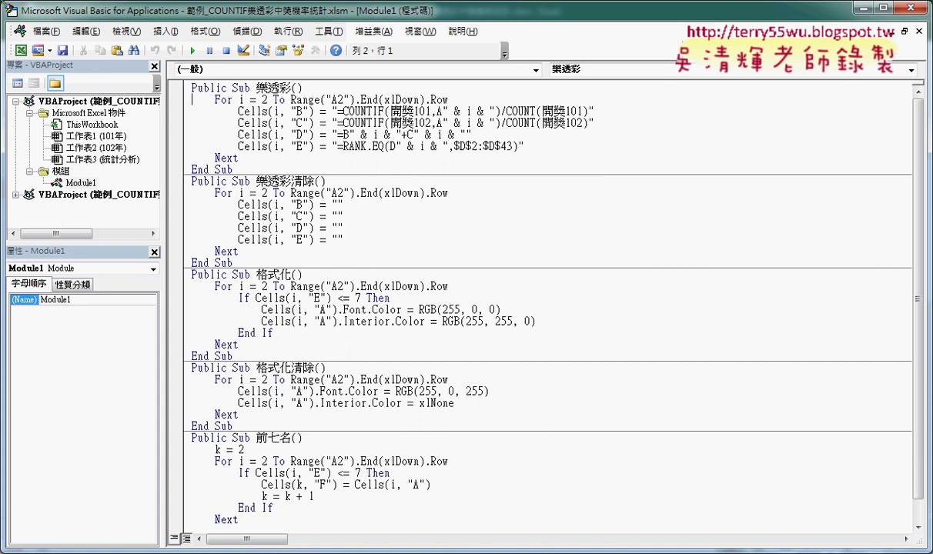
left_click_drag(2, 2, 36, 32)
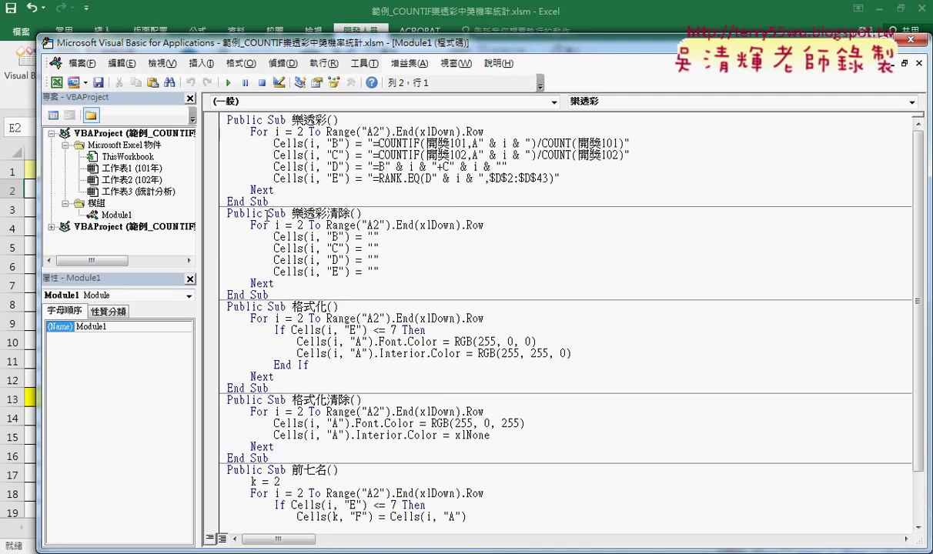
Review 樂透彩清除's four clearing lines, arrange the editor beside the sheet, and open 插入 in 樂透彩.
left_click_drag(385, 273, 206, 238)
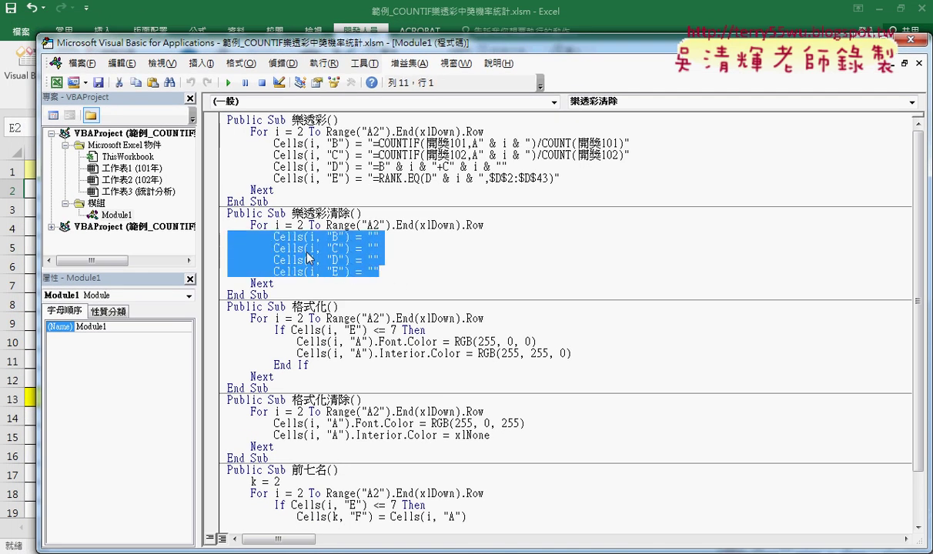
left_click(309, 271)
left_click_drag(387, 272, 208, 235)
left_click_drag(314, 47, 695, 40)
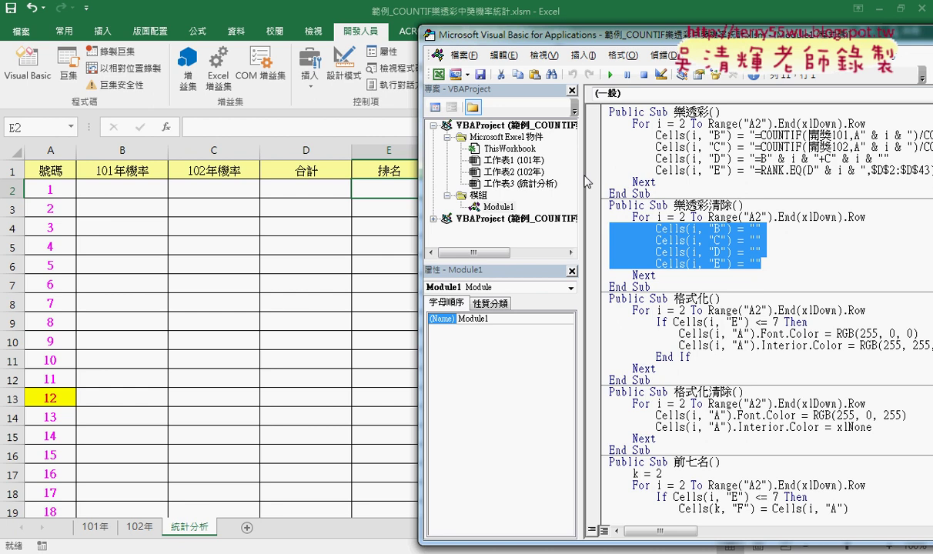
left_click_drag(582, 173, 489, 175)
left_click(595, 216)
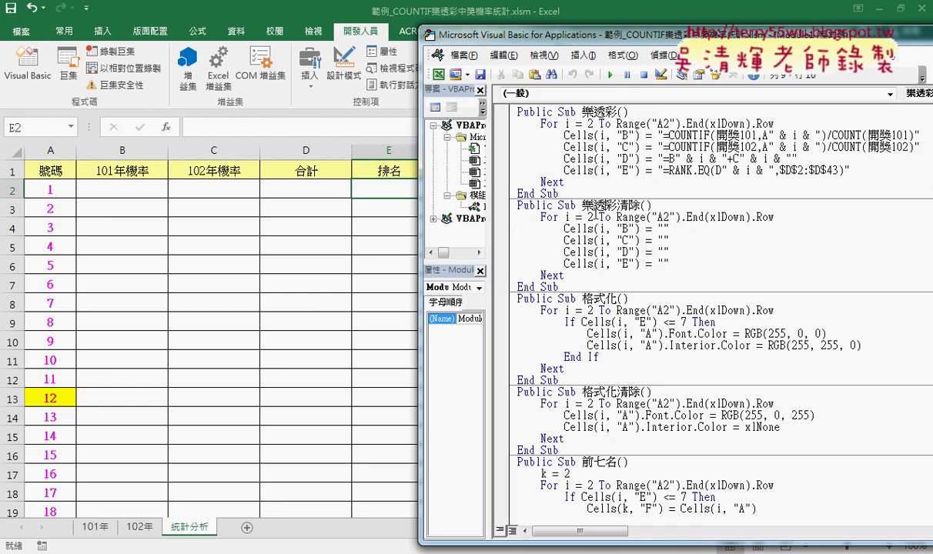
left_click(583, 205)
left_click(583, 55)
Cancel the 新增程序 dialog and run the 樂透彩 macro with F5 to fill the table.
left_click(589, 72)
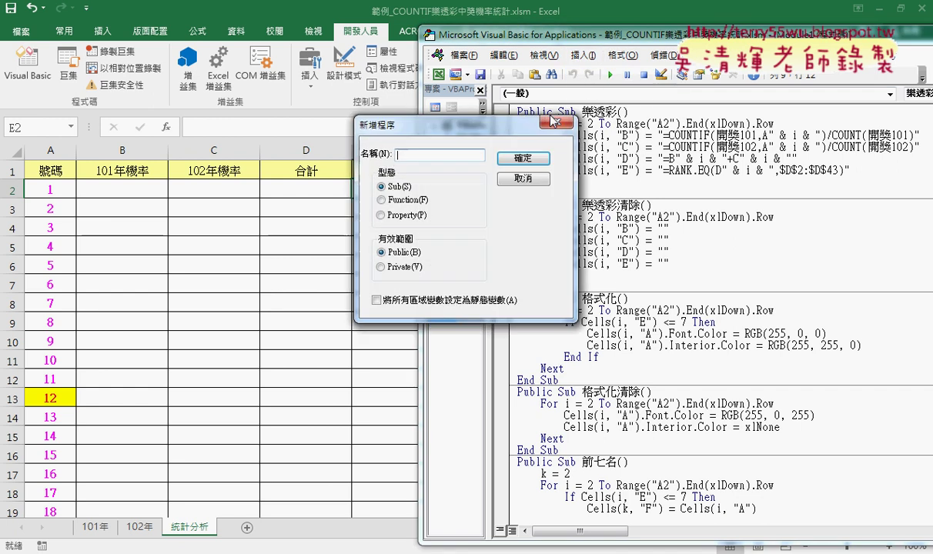
left_click_drag(553, 121, 636, 136)
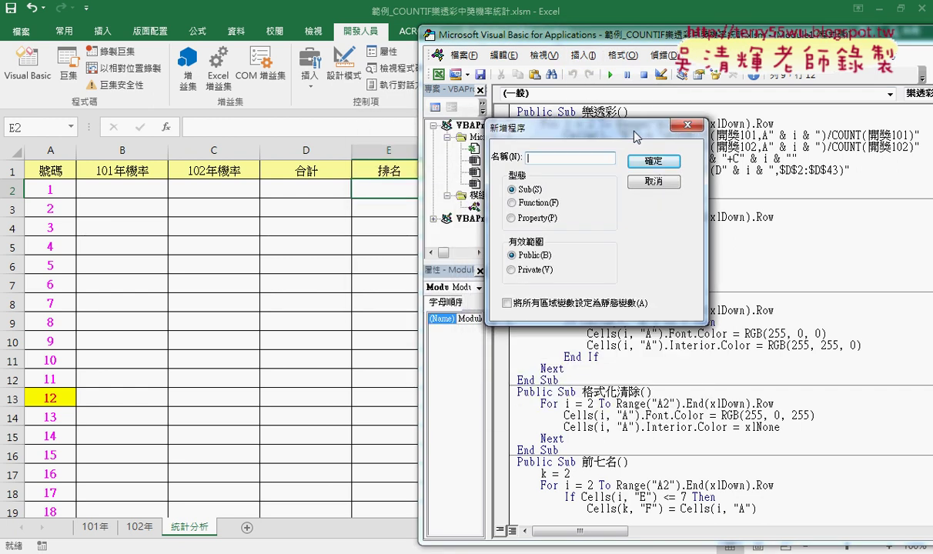
mouse_move(636, 136)
left_mouse_down()
mouse_move(638, 229)
mouse_move(640, 139)
left_mouse_up()
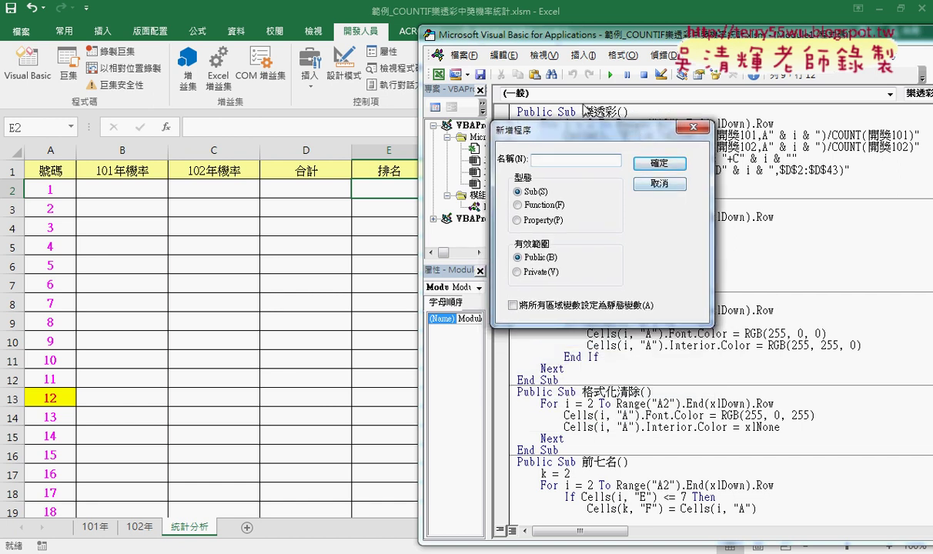
left_click(656, 183)
left_click_drag(582, 180, 497, 123)
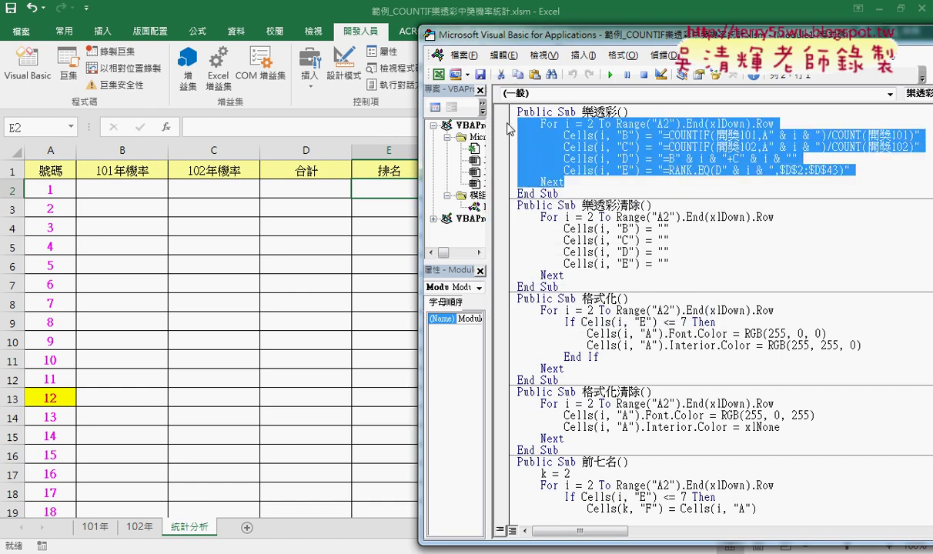
left_click(594, 141)
key("F5")
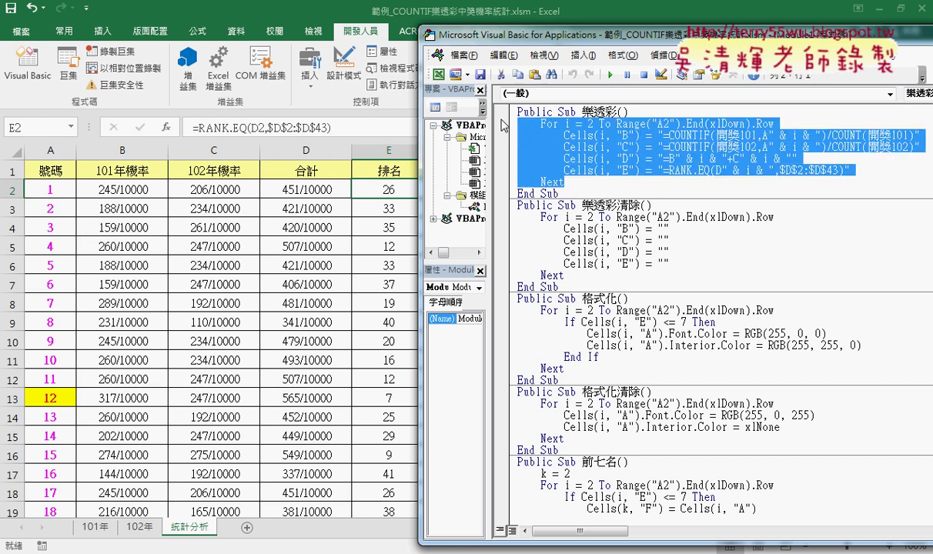
Delete the old loop in Sub 樂透彩 and begin the line For i = 2 To.
key("Delete")
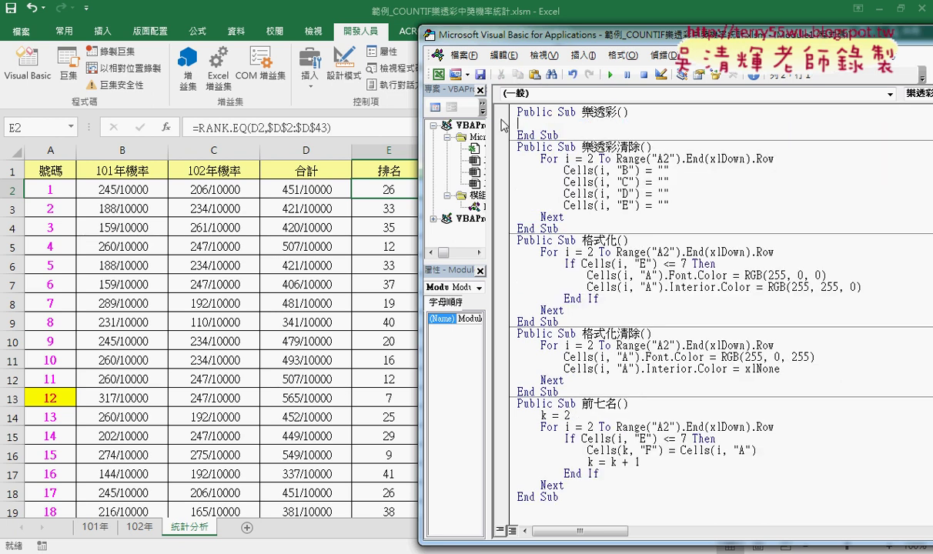
key("Tab")
type("f")
type("or ")
type("i=2")
type(" to")
type("43")
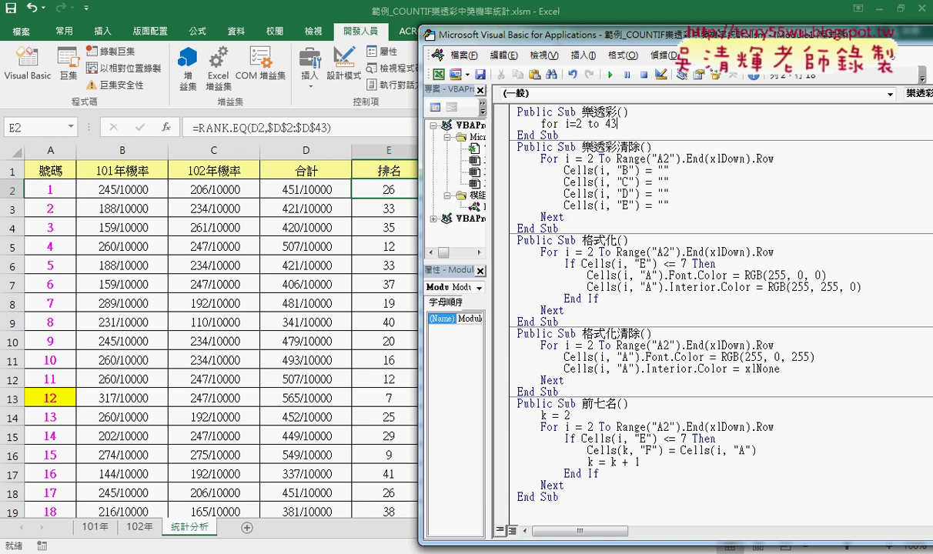
key("BackSpace")
key("BackSpace")
Complete the end value as Range("A2").End(xlDown).Row using IntelliSense and start a new line.
type("ran")
type("ge")
type("(\"")
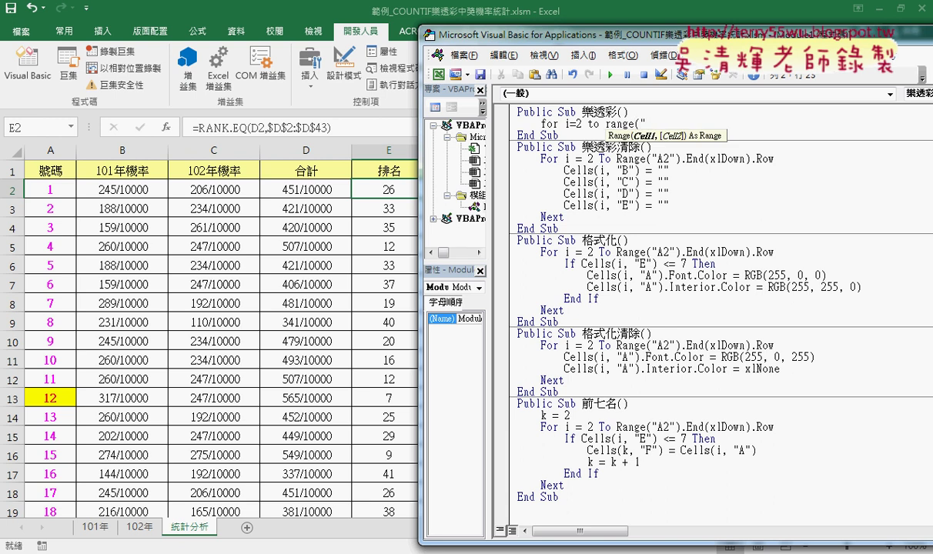
type("A2\"")
type(").")
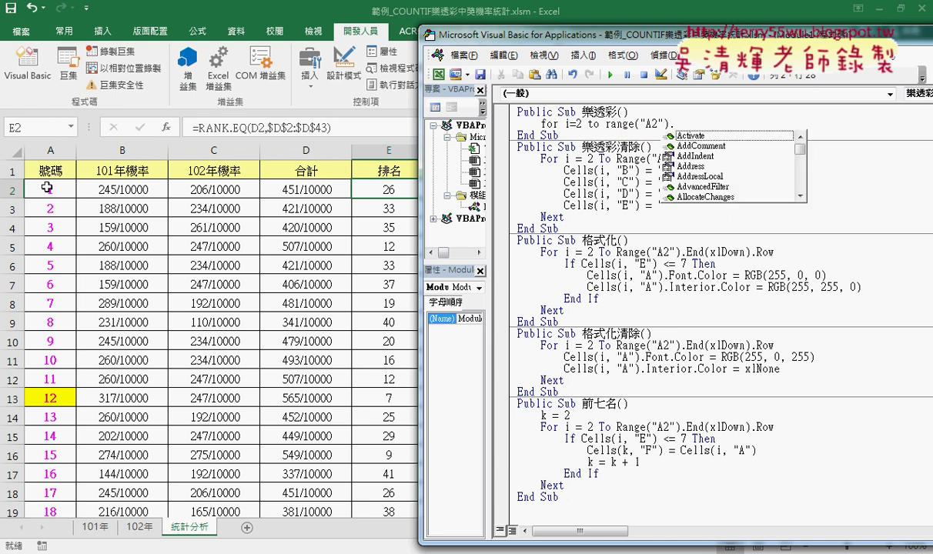
type("E")
key("Down")
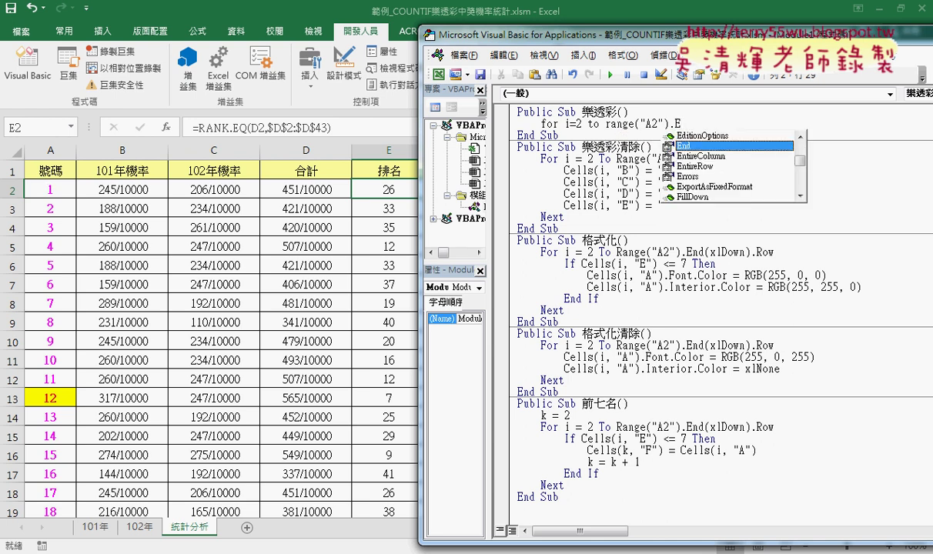
key("Tab")
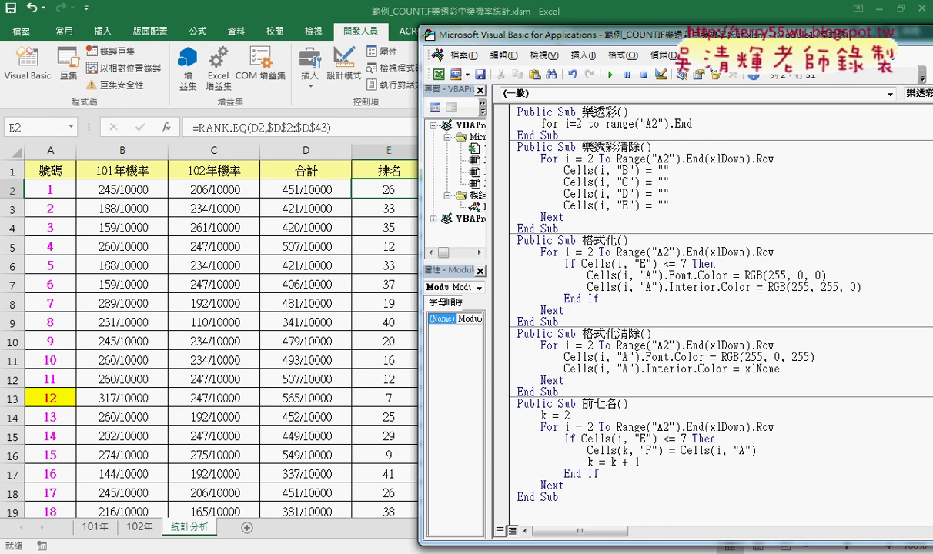
type("(")
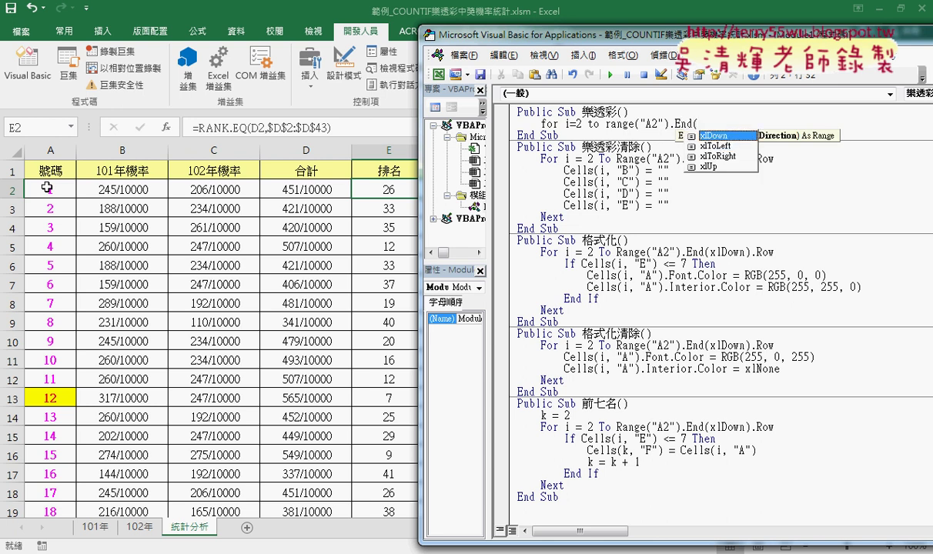
key("space")
type(")")
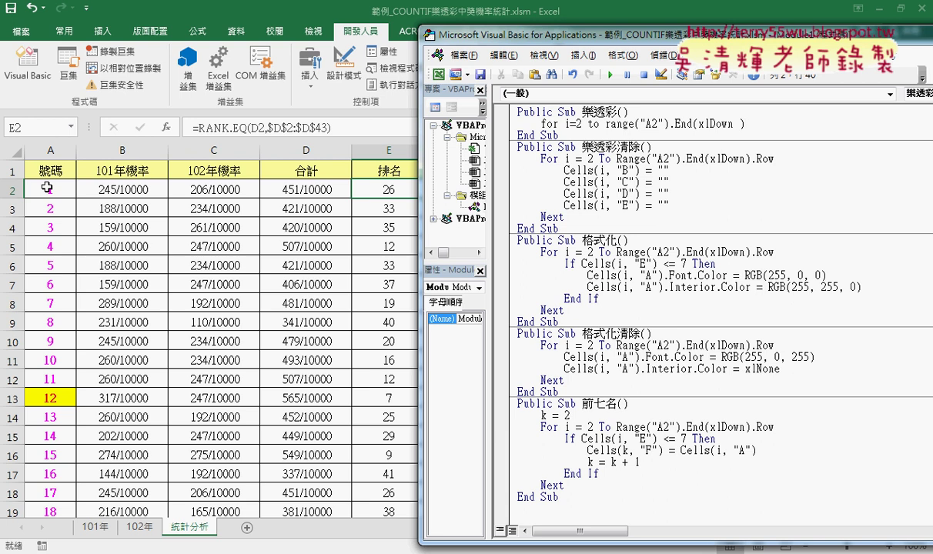
type(".ro")
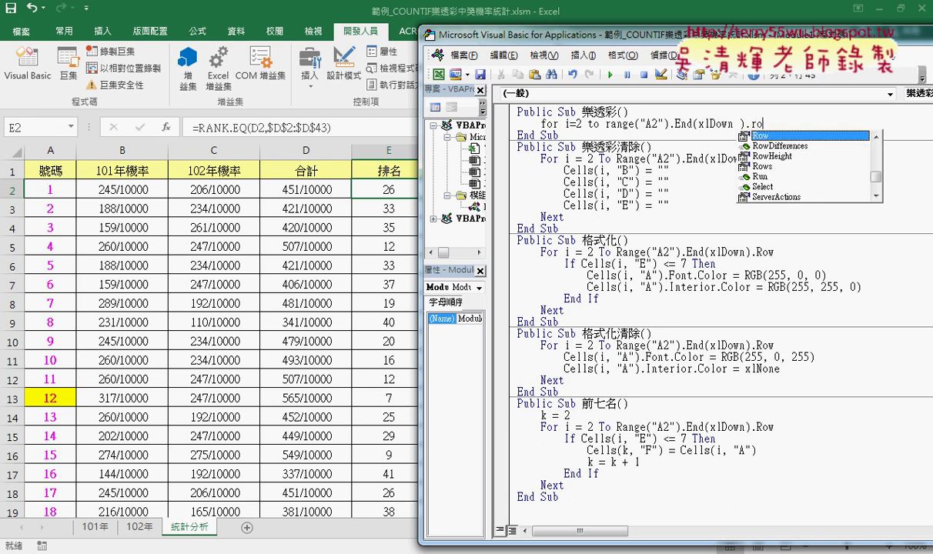
type("w")
key("Tab")
left_click_drag(770, 124, 605, 124)
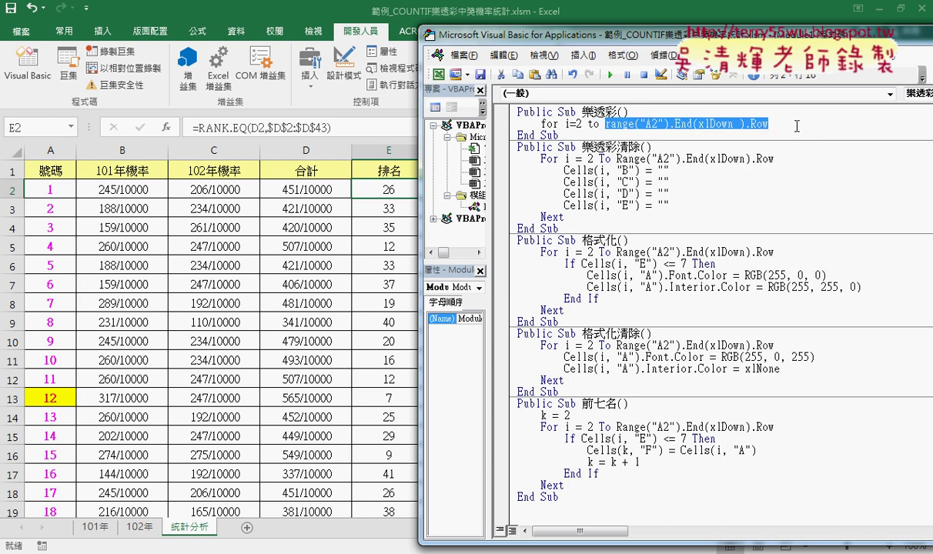
left_click(797, 124)
key("Return")
key("Return")
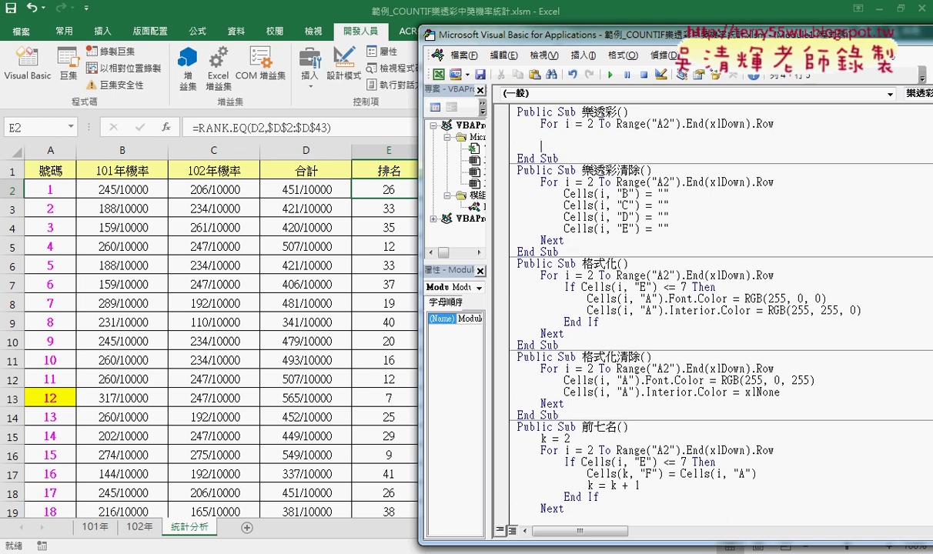
Close the loop with Next and indent a blank line inside it.
type("next")
left_click_drag(499, 124, 499, 146)
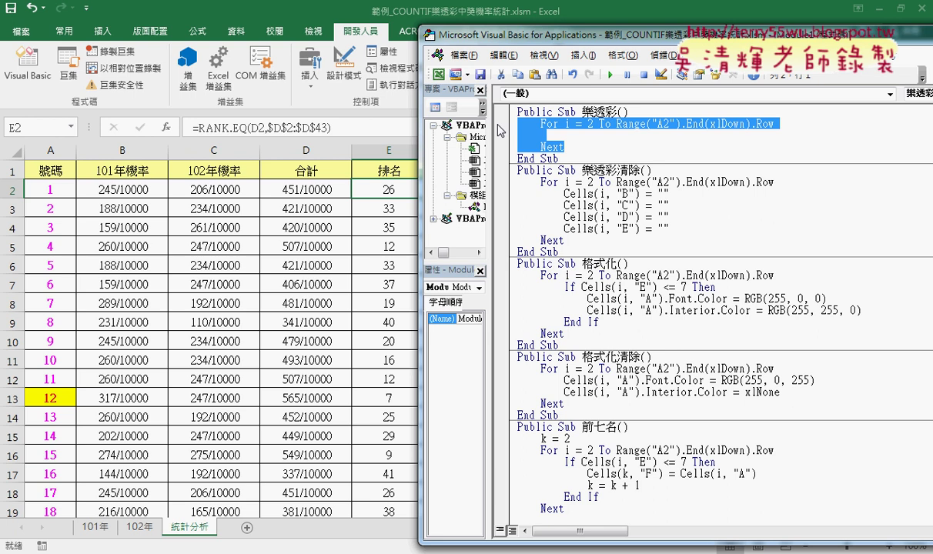
left_click(605, 137)
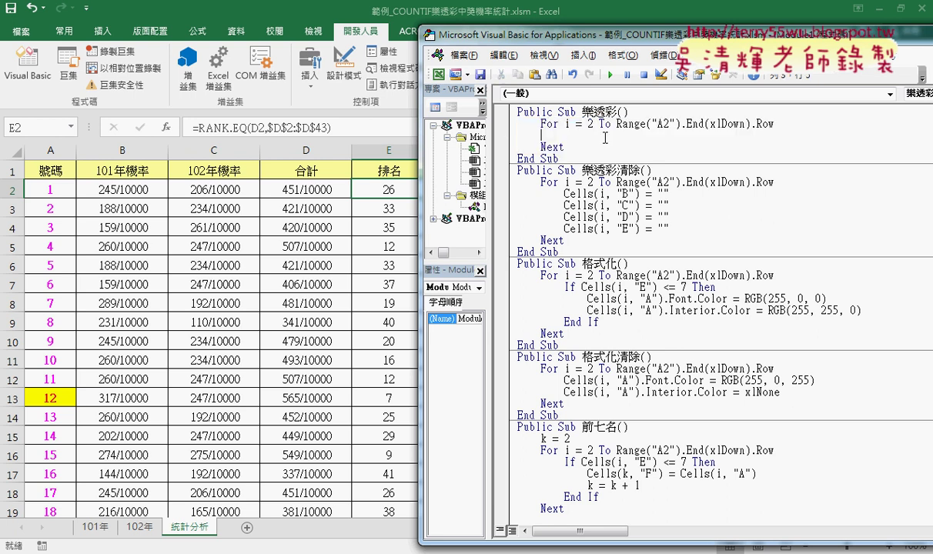
key("Tab")
Paste the four Cells(i, "B") through Cells(i, "E") = "" lines into the loop.
mouse_move(669, 229)
left_mouse_down()
mouse_move(497, 208)
mouse_move(487, 198)
left_mouse_up()
key("ctrl+c")
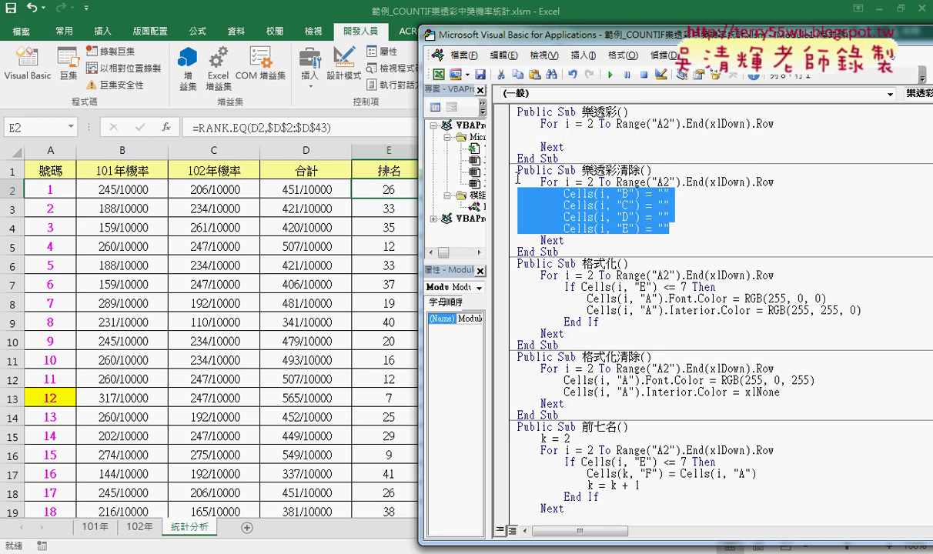
left_click(500, 123)
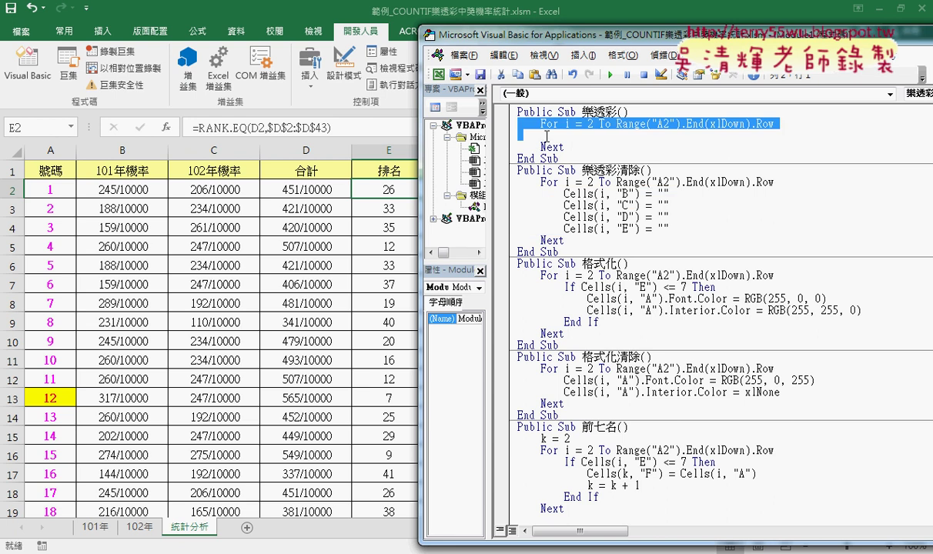
left_click(500, 136)
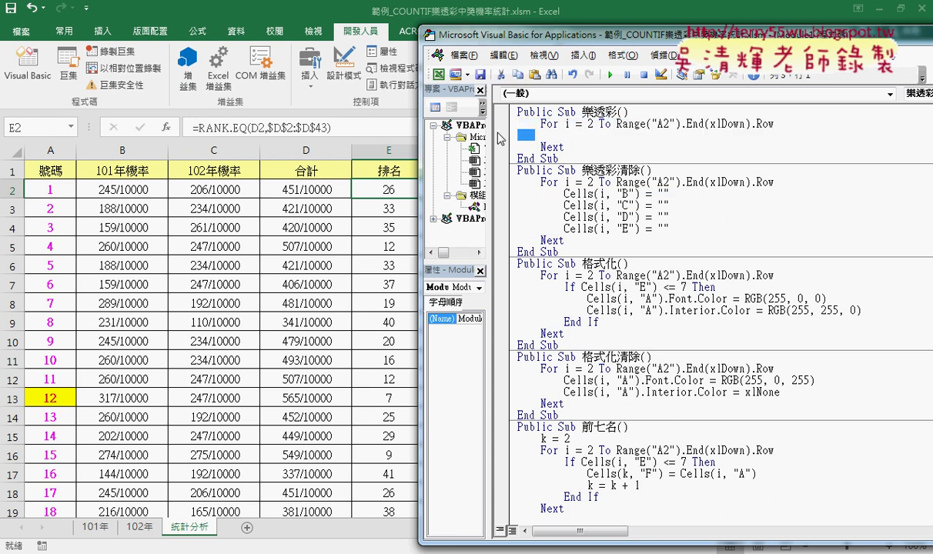
key("ctrl+v")
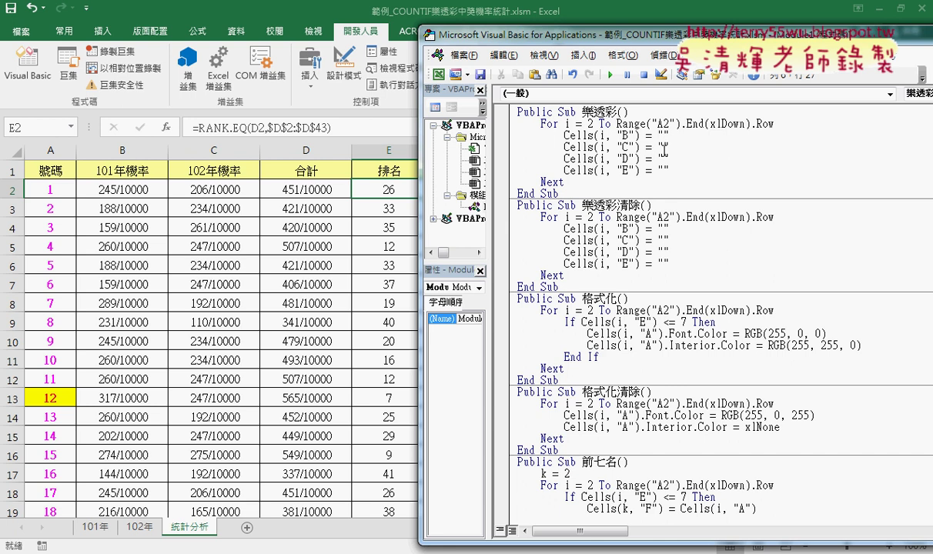
left_click_drag(523, 184, 471, 104)
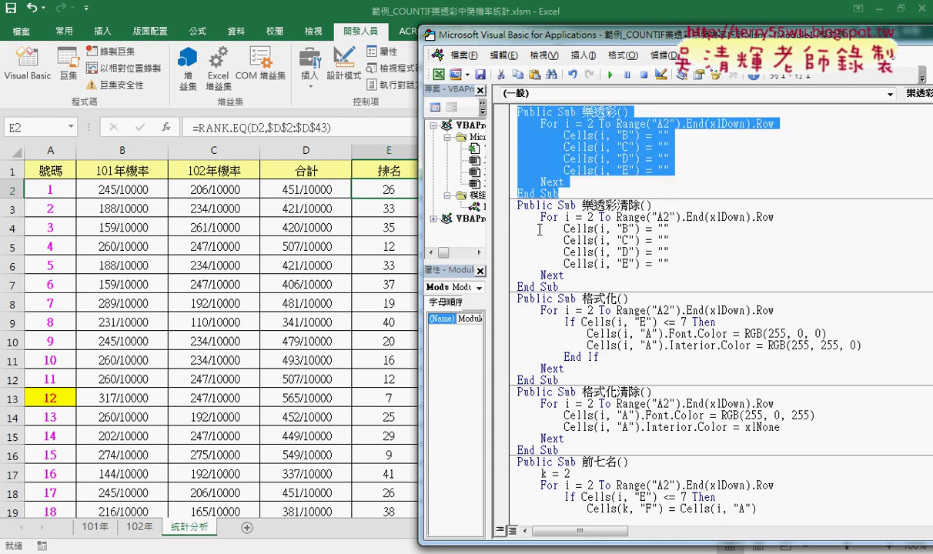
left_click_drag(531, 283, 510, 206)
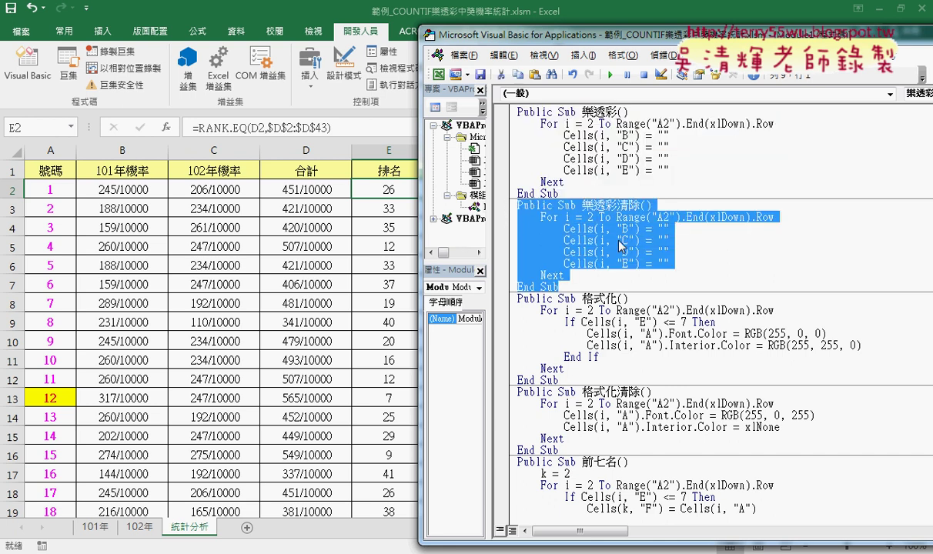
left_click(660, 159)
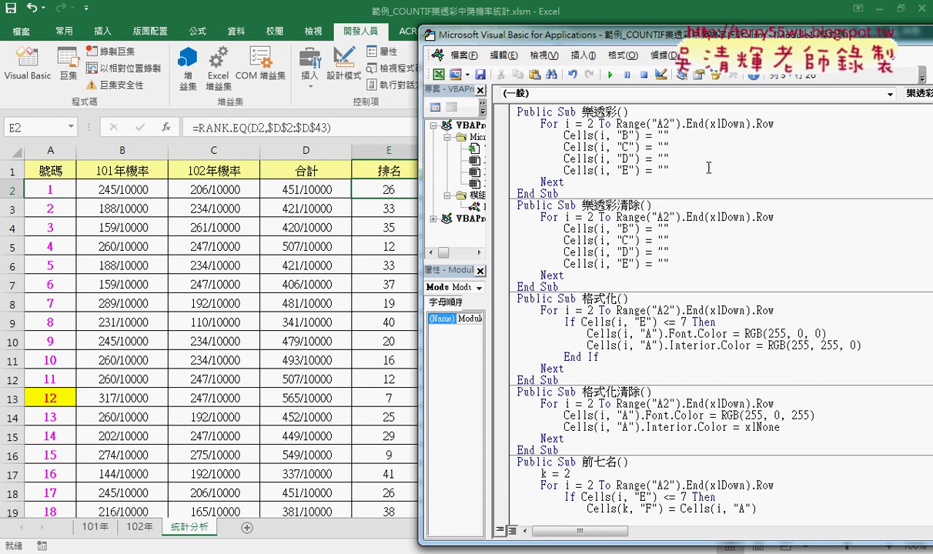
Paste B2's =COUNTIF(開獎101,A2)/COUNT(開獎101) formula into the column B line's quotes.
left_click(112, 190)
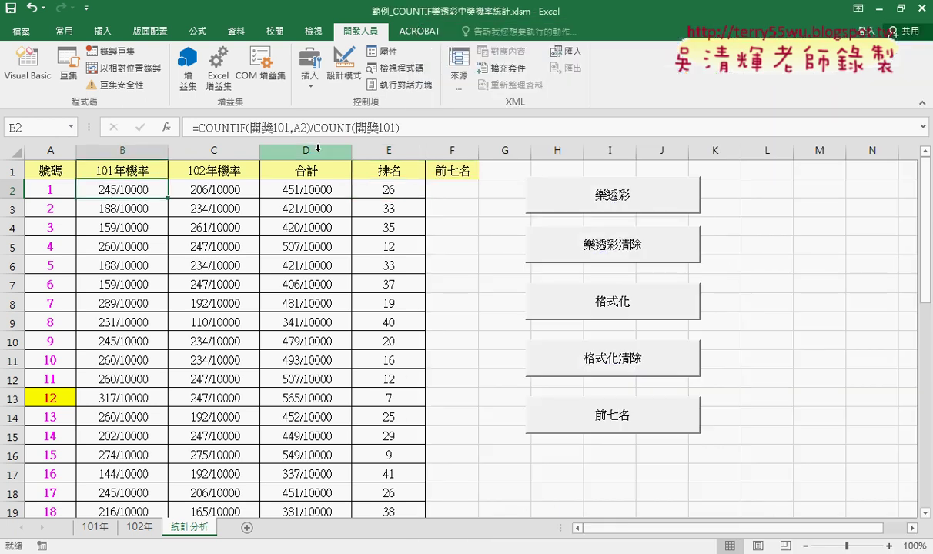
key("F2")
right_click(231, 127)
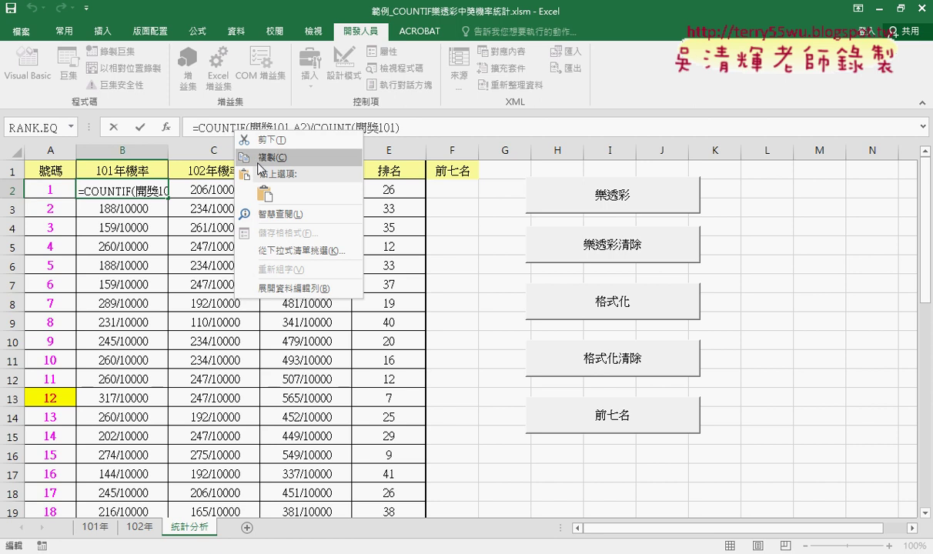
left_click(266, 98)
key("Escape")
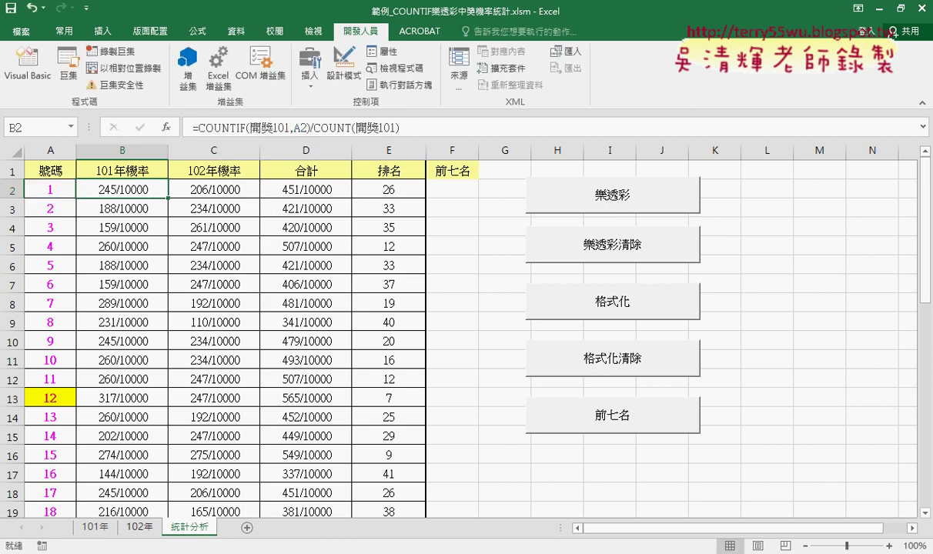
left_click(414, 462)
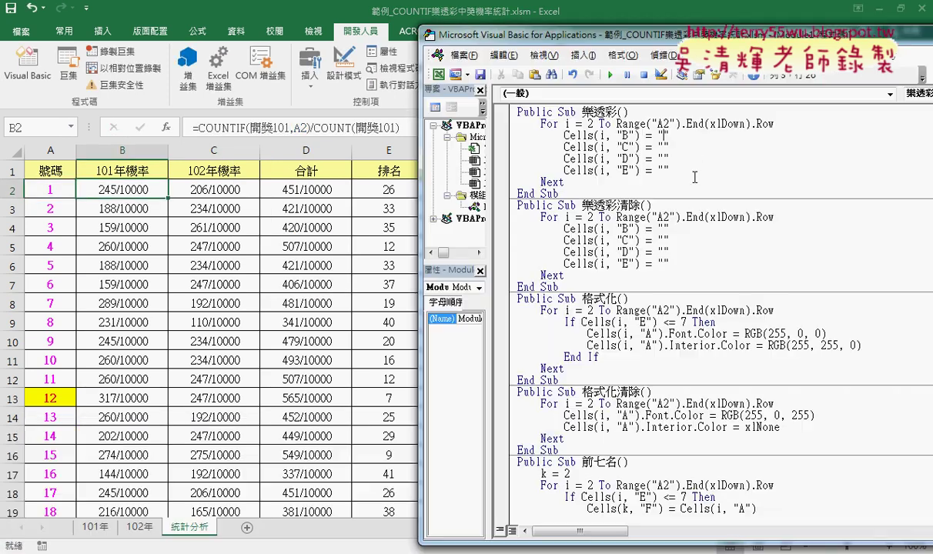
type("=COUNTIF(開獎101,A2)/COUNT(開獎101)")
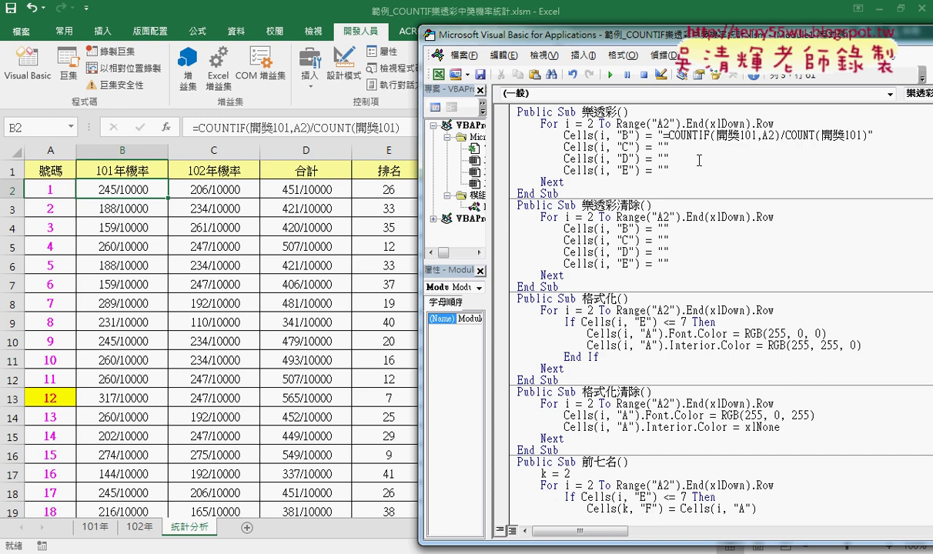
Paste C2's =COUNTIF(開獎102,A2)/COUNT(開獎102) formula into the column C line's quotes.
left_click(208, 180)
left_click_drag(402, 128, 192, 128)
right_click(277, 126)
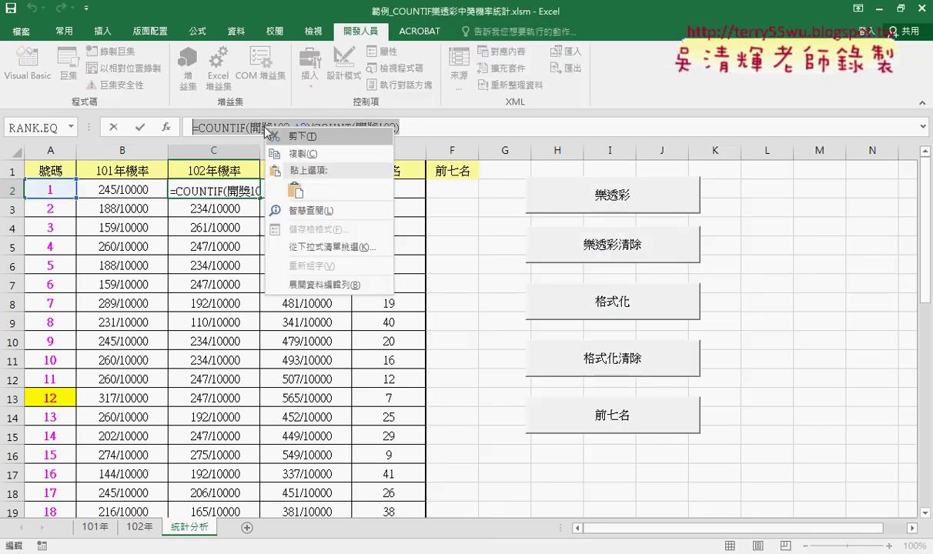
left_click(304, 151)
left_click(112, 127)
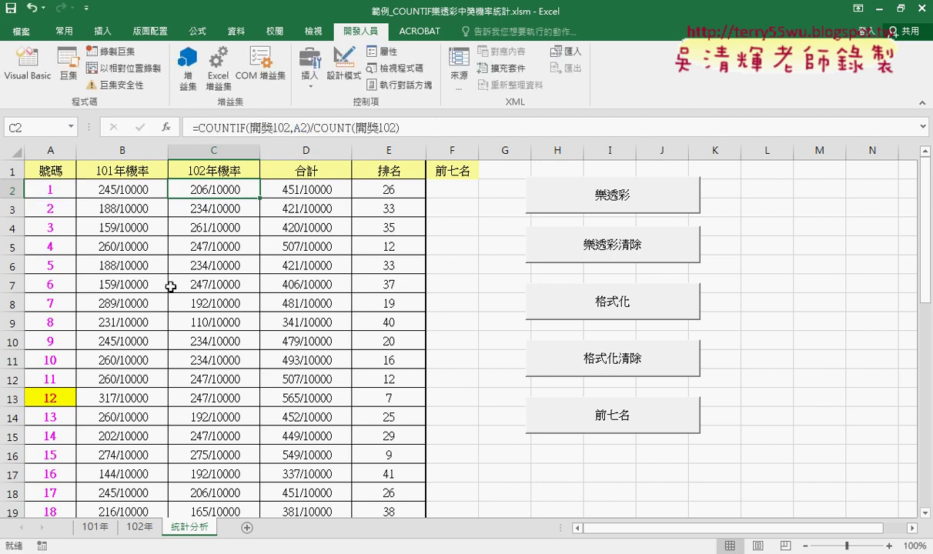
left_click(412, 485)
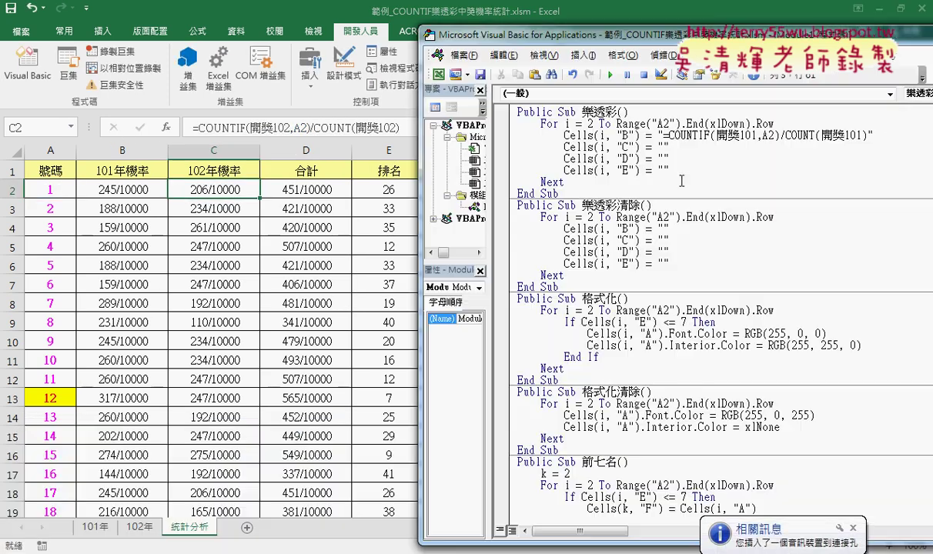
key("ctrl+v")
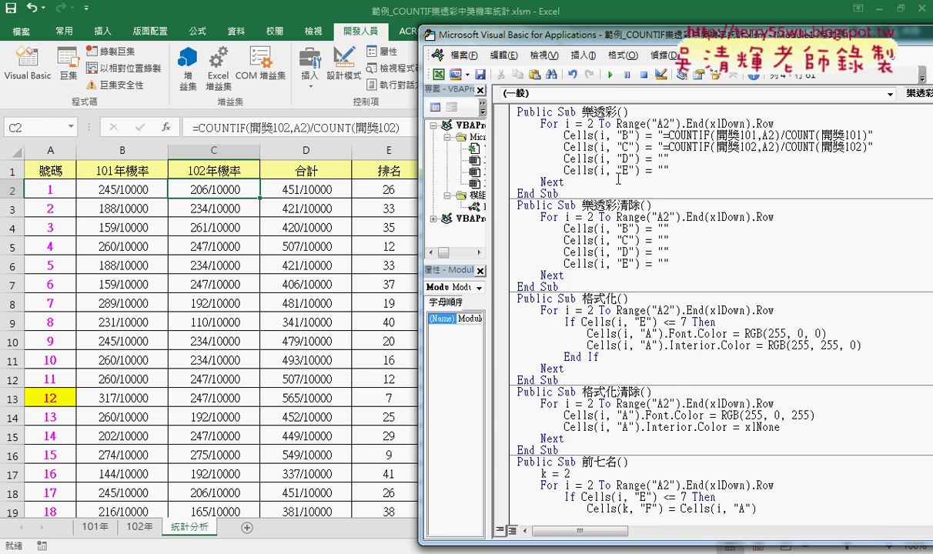
Paste D2's =B2+C2 formula into the column D line's quotes.
left_click(325, 194)
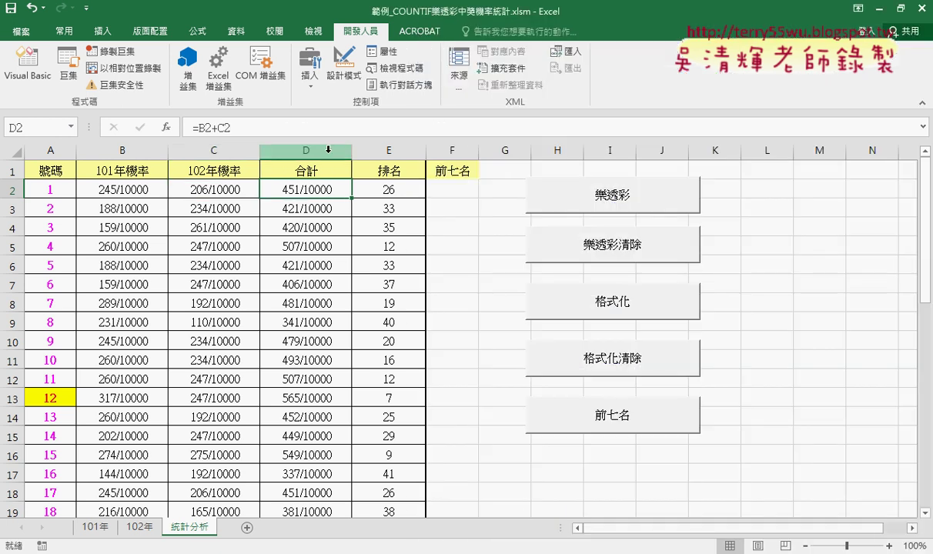
left_click_drag(232, 127, 196, 127)
right_click(194, 127)
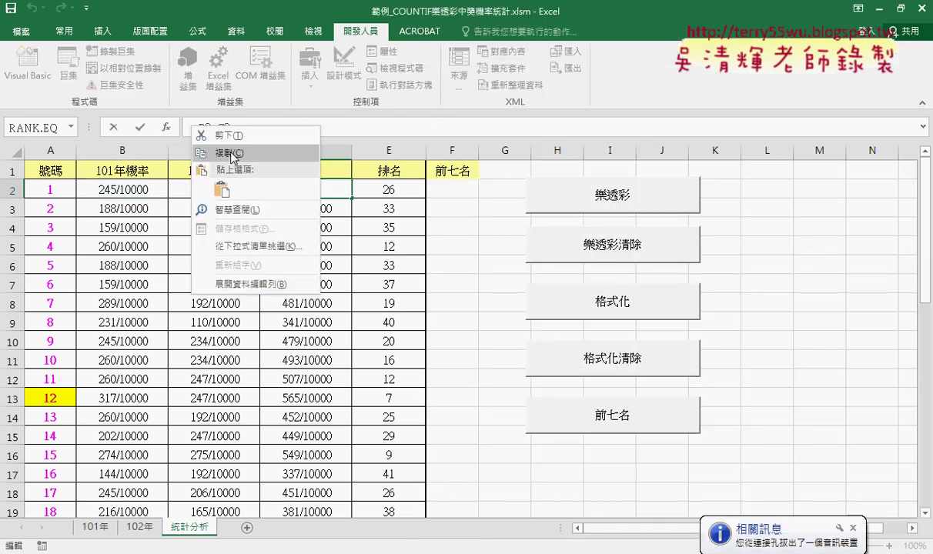
left_click(227, 154)
left_click(113, 127)
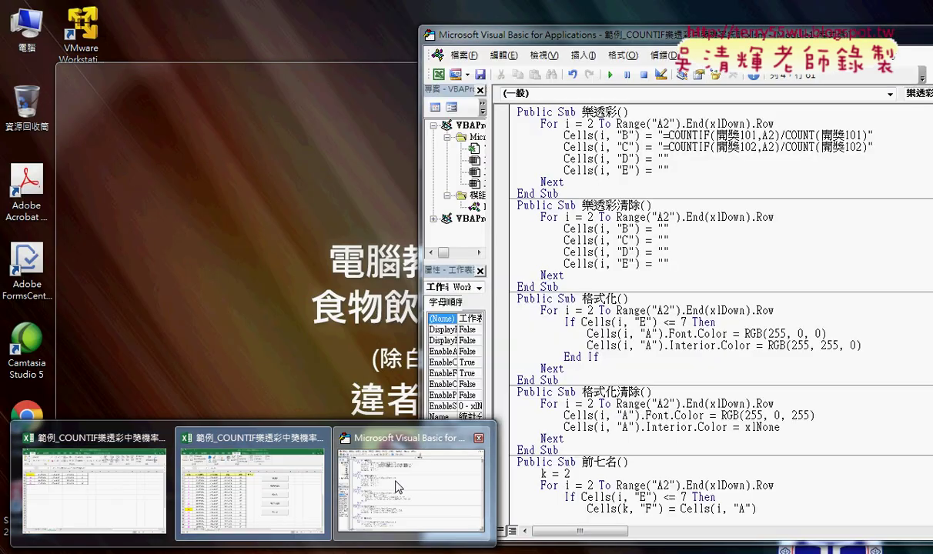
left_click(410, 485)
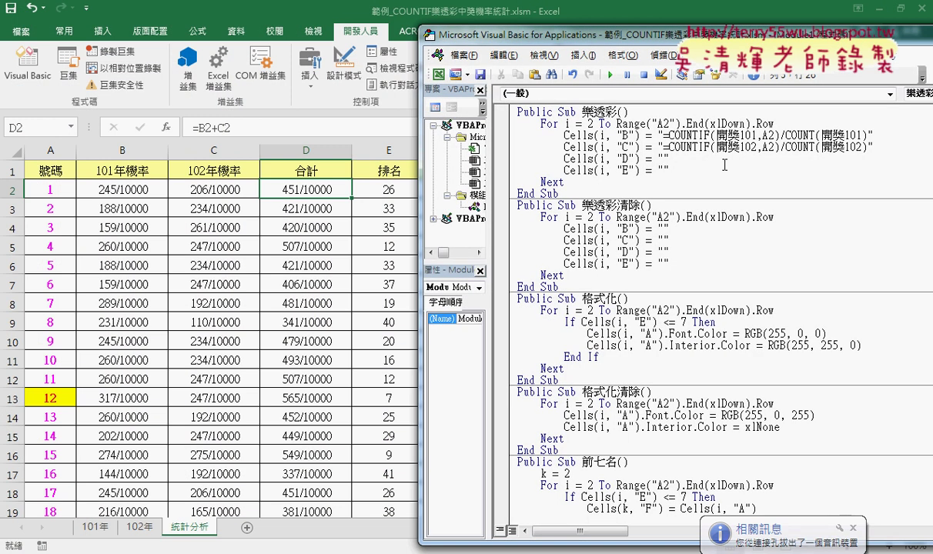
key("ctrl+v")
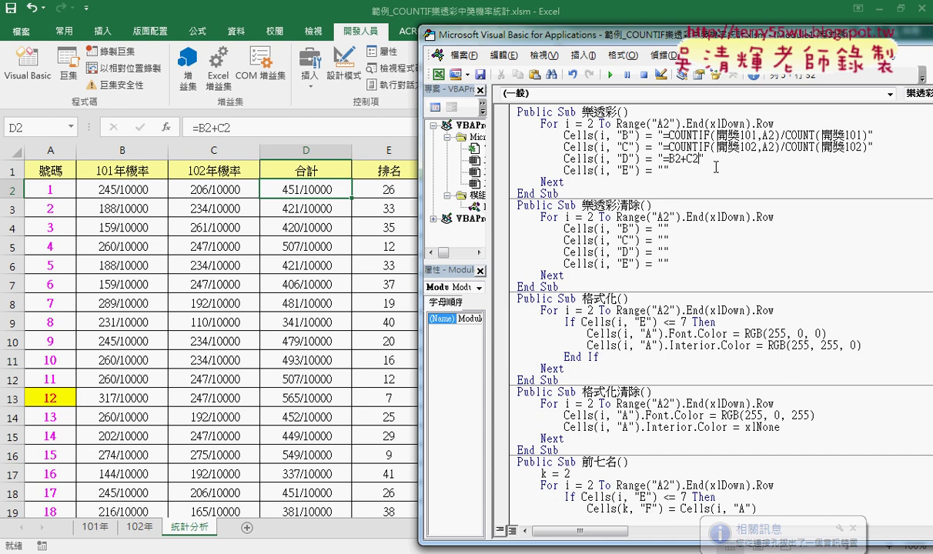
Paste E2's =RANK.EQ(D2,$D$2:$D$43) formula into the column E line's quotes.
left_click(663, 170)
left_click(376, 190)
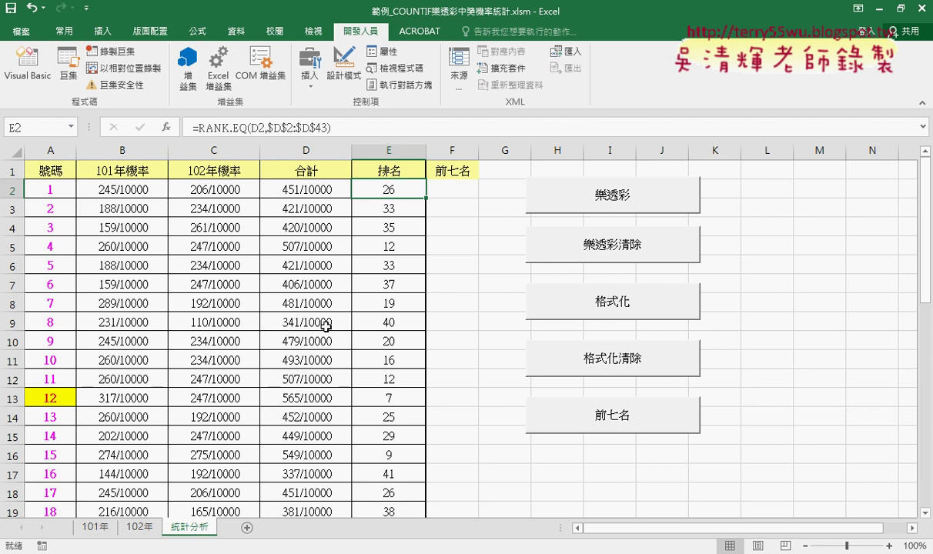
left_click_drag(330, 127, 182, 125)
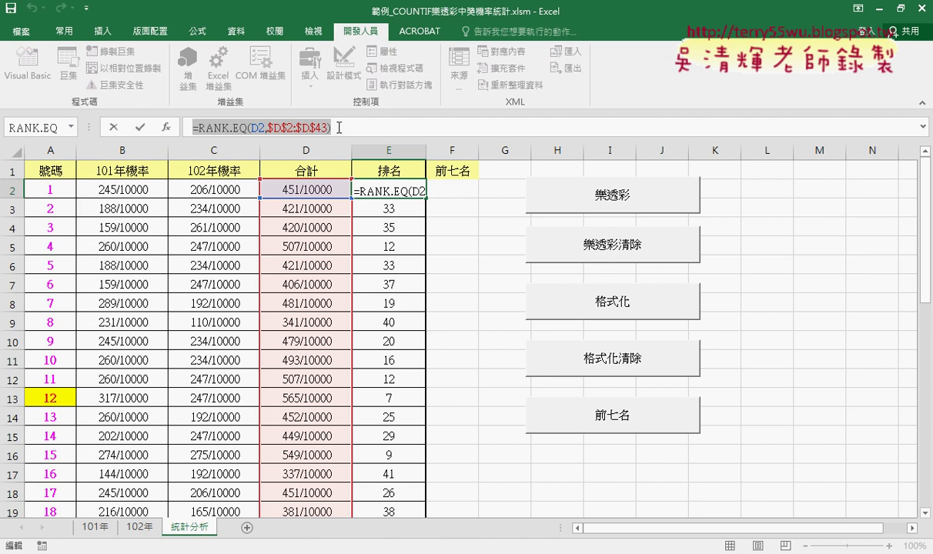
right_click(297, 125)
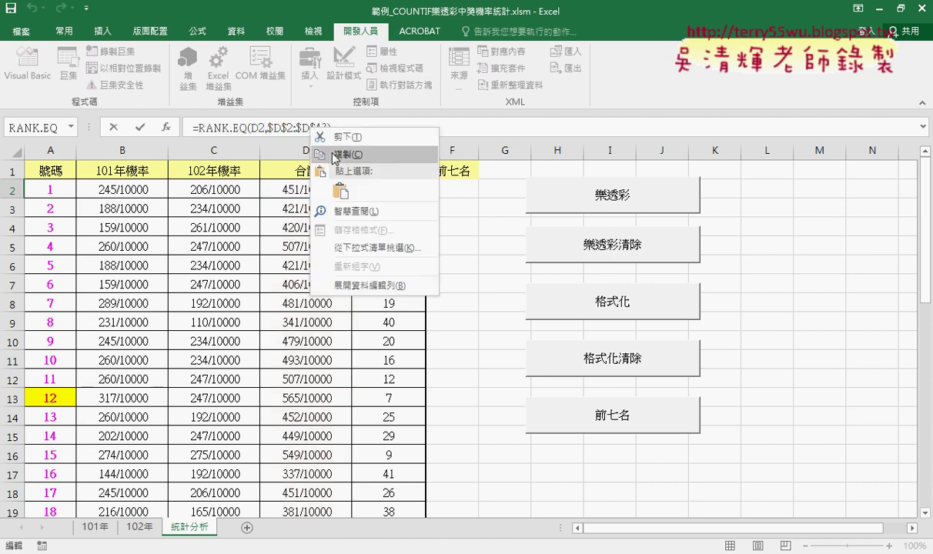
left_click(315, 150)
left_click(136, 125)
key("alt+Tab")
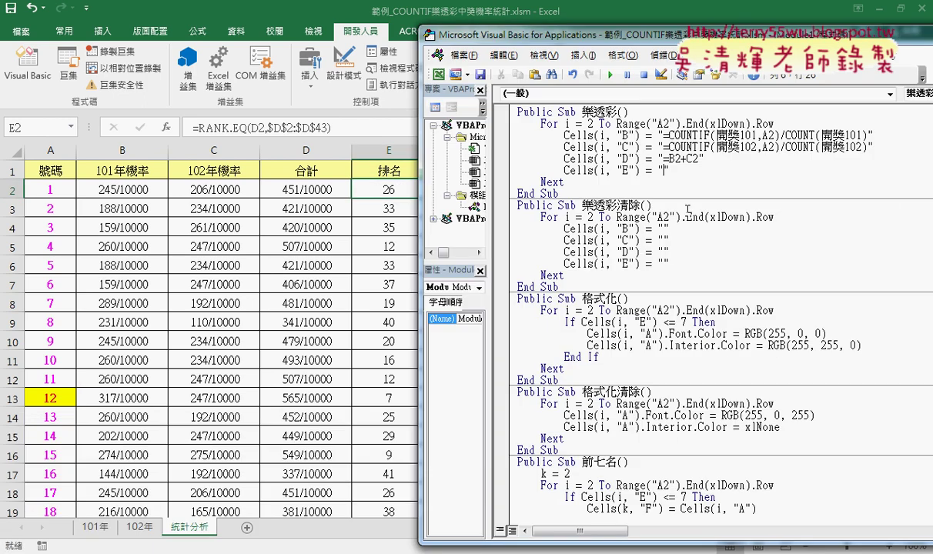
key("ctrl+v")
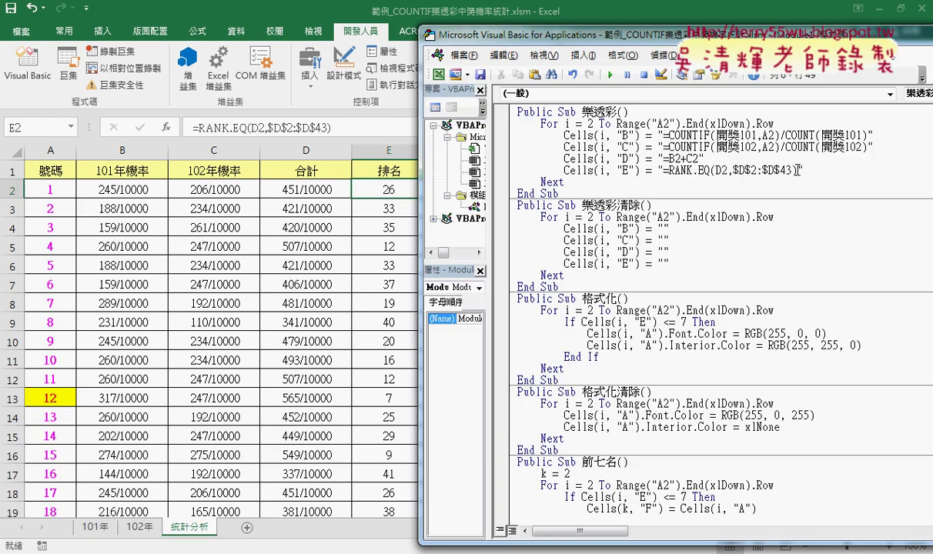
left_click_drag(797, 170, 664, 170)
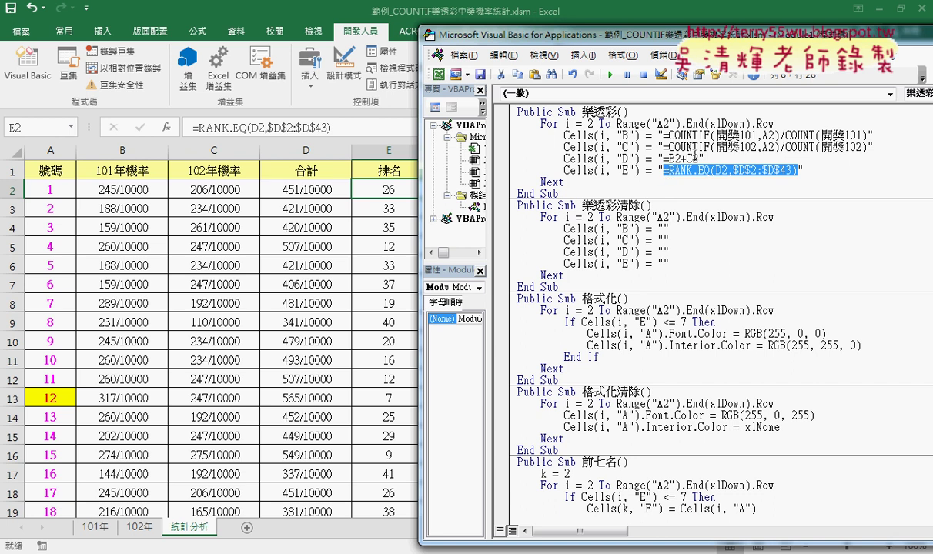
Select the row number in the rank formula's D2 and compare the rank formulas in column E.
left_click_drag(869, 135, 664, 136)
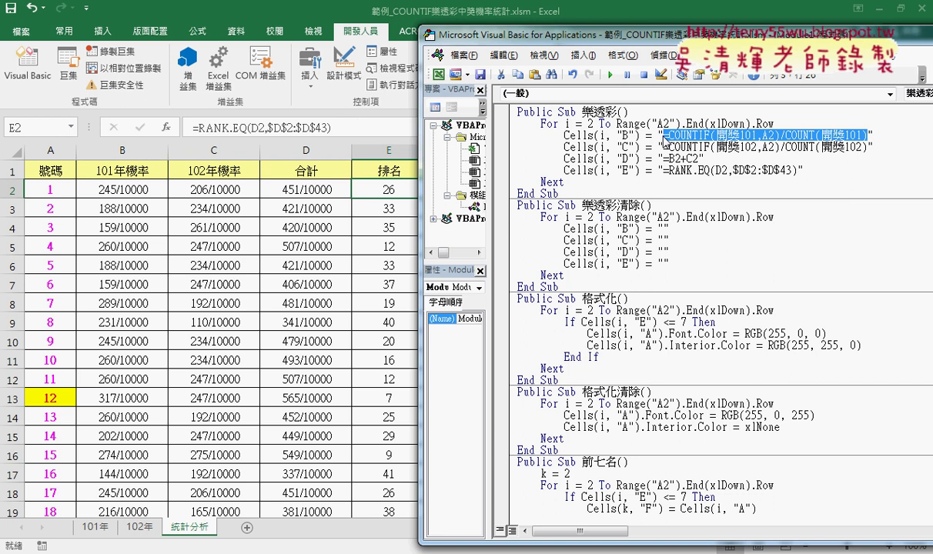
left_click_drag(797, 170, 627, 171)
left_click(687, 170)
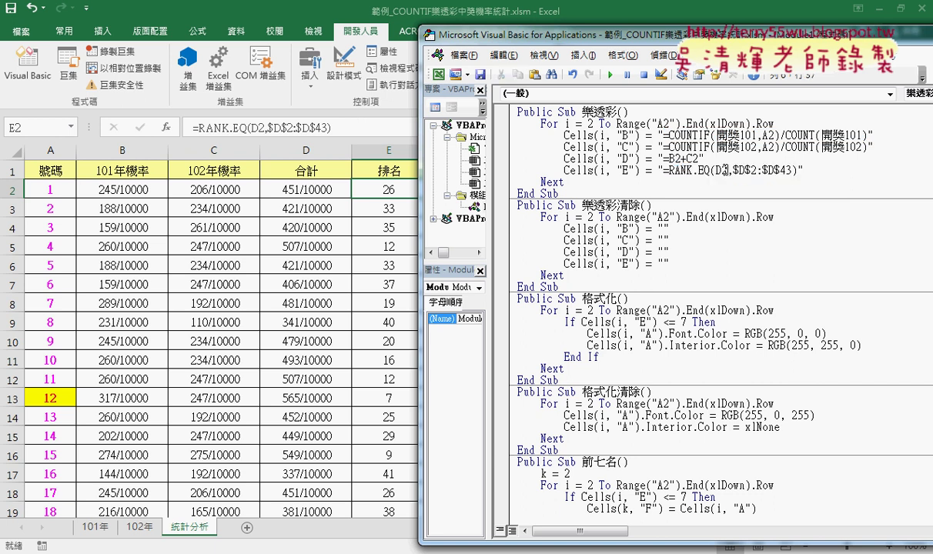
left_click_drag(728, 171, 722, 170)
key("alt+F11")
left_click(389, 208)
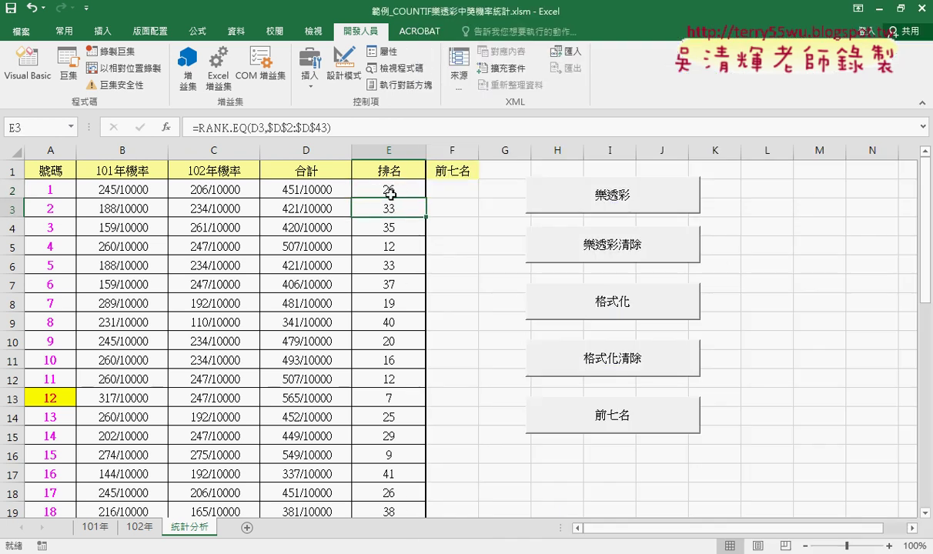
left_click(387, 192)
left_click(387, 208)
left_click(388, 227)
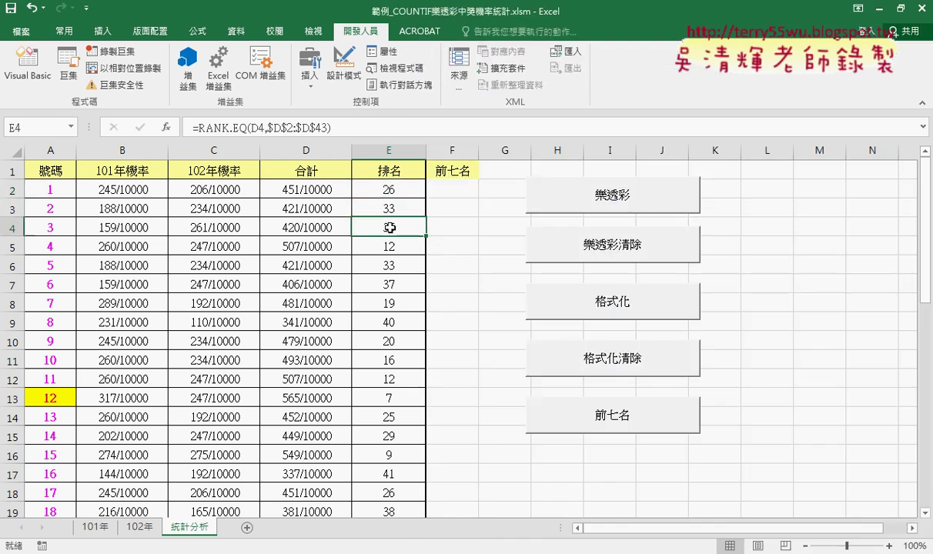
left_click(390, 246)
left_click(385, 185)
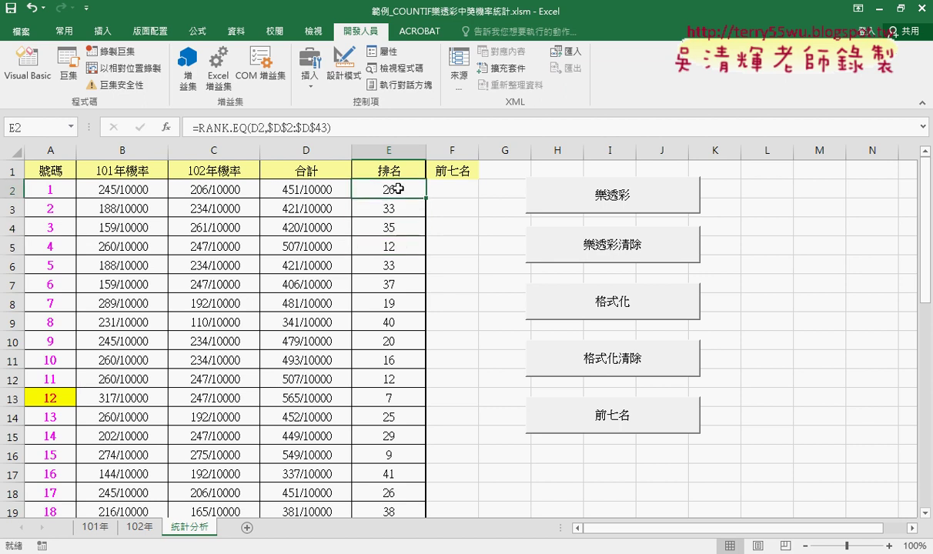
left_click(412, 481)
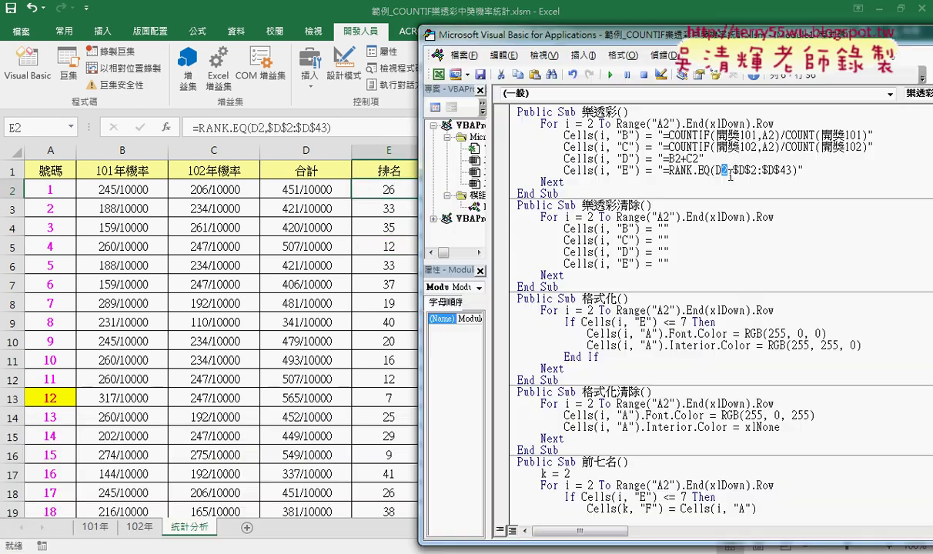
Replace the 2 with " & i & " so the rank line references each row's total.
type("\"\"")
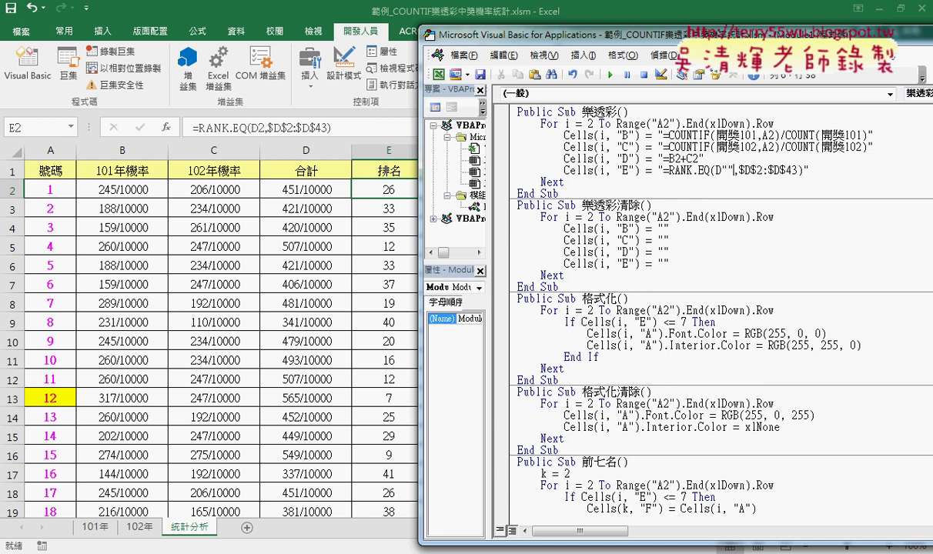
type("&")
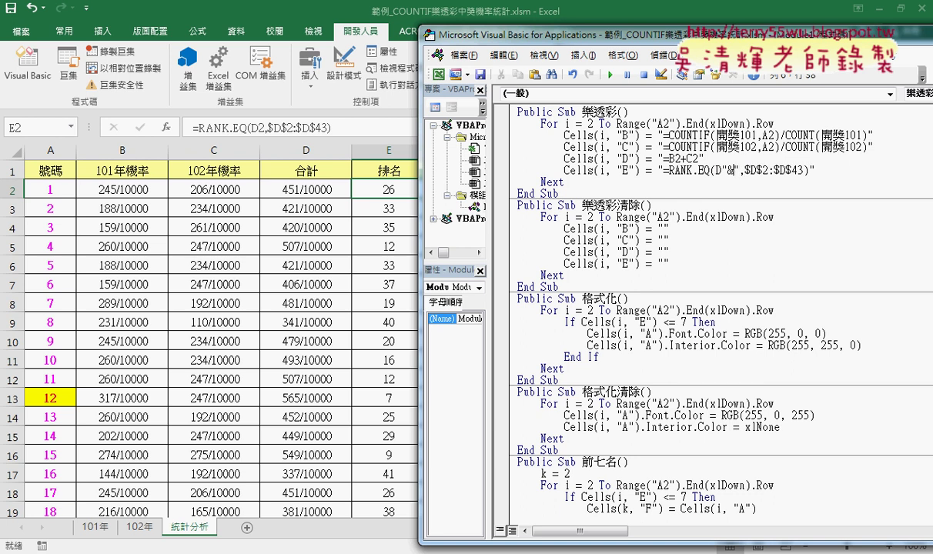
type("&i")
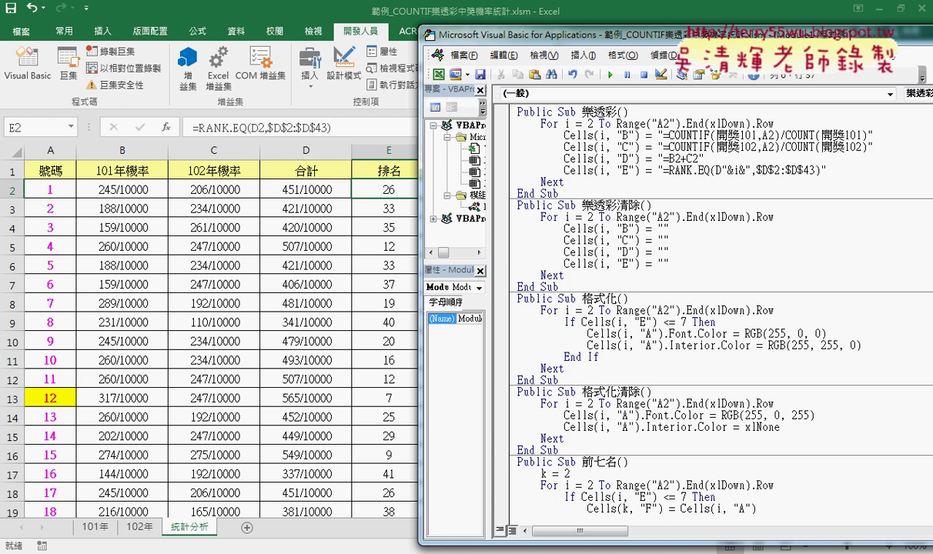
key("Right")
key("space")
key("Right")
key("space")
key("Right")
key("space")
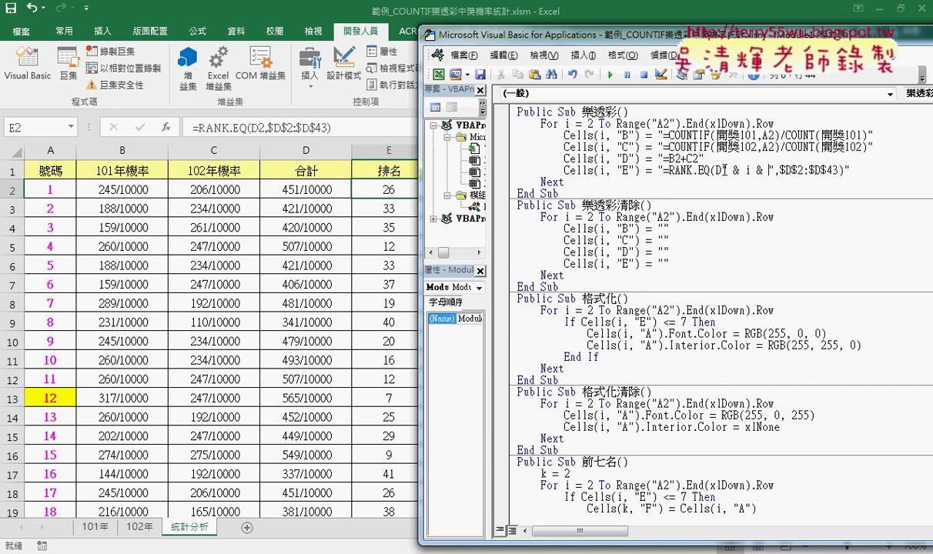
left_click_drag(722, 170, 774, 169)
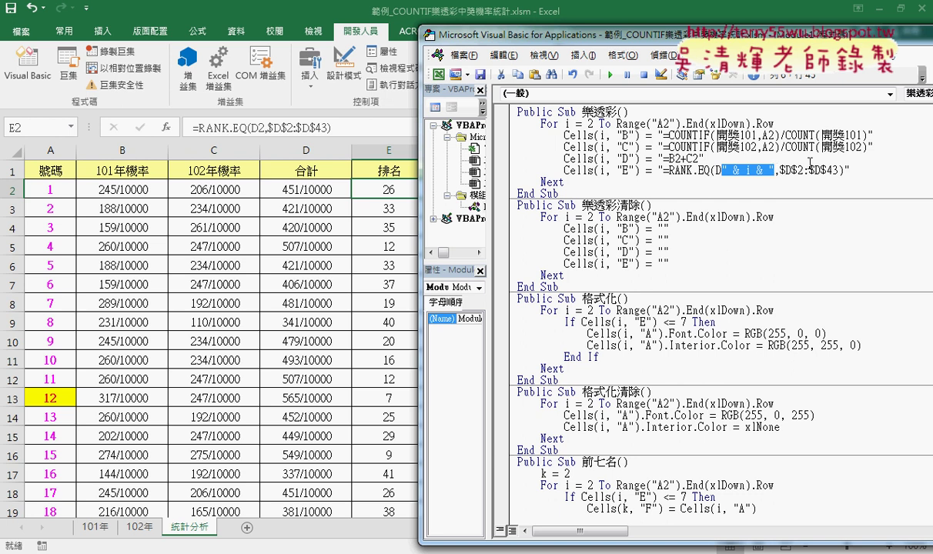
Comment out the column E rank line with a leading apostrophe.
left_click(566, 170)
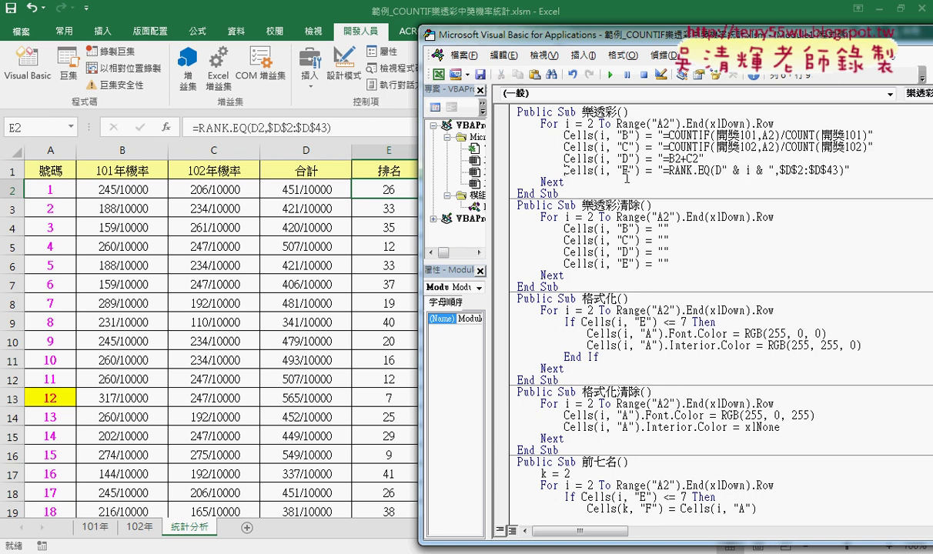
type("'")
key("shift+End")
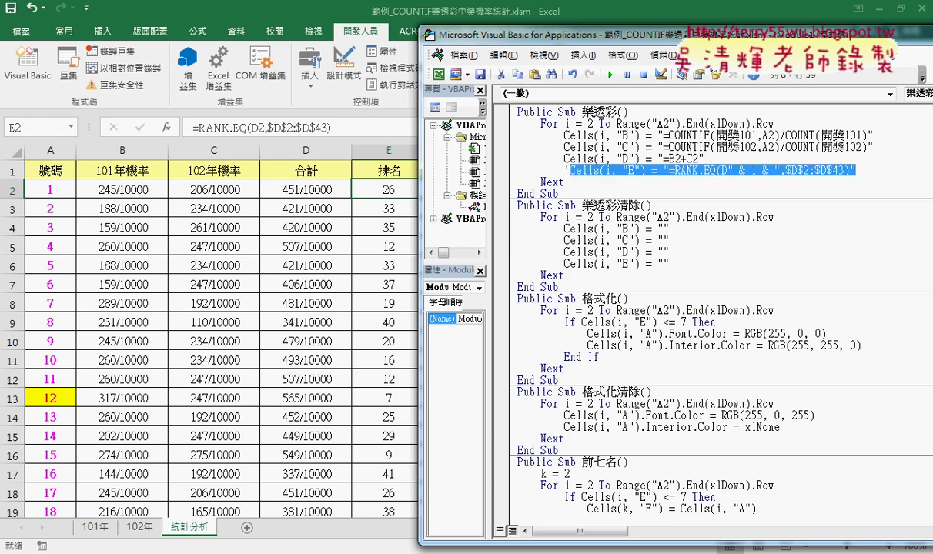
Undo the accidental paste and paste a copy of the commented RANK.EQ line on a new line below it.
key("ctrl+v")
key("ctrl+z")
key("End")
key("Return")
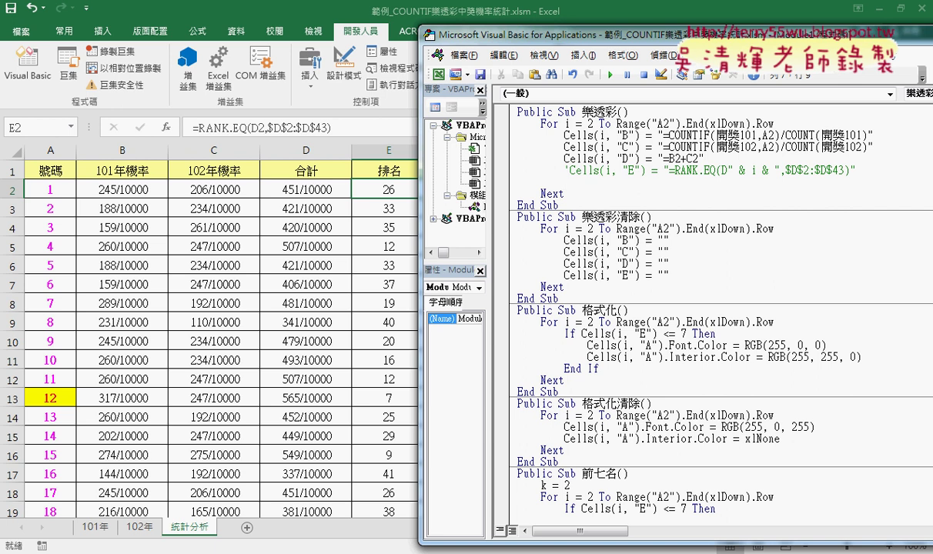
key("ctrl+v")
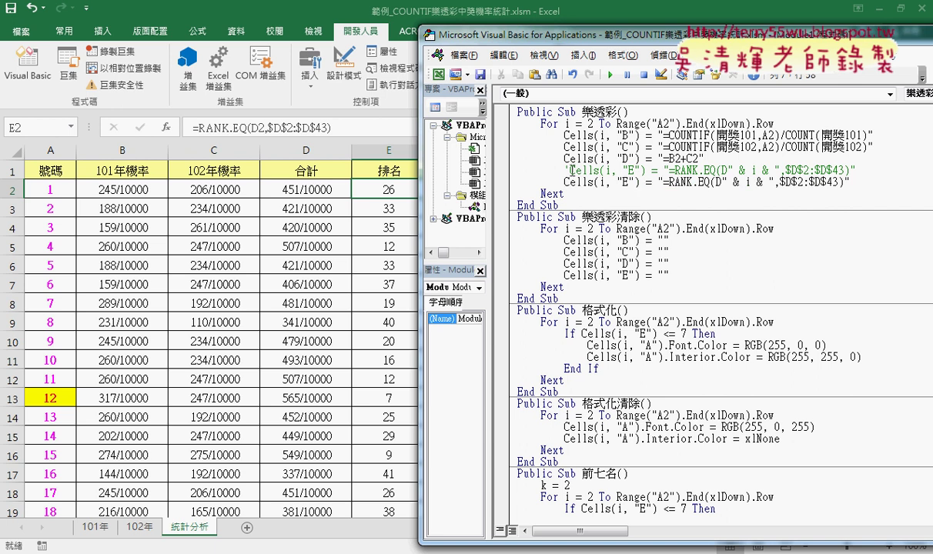
Select the new rank line's formula string and return to the 統計分析 worksheet.
left_click_drag(565, 170, 571, 169)
left_click_drag(664, 182, 844, 182)
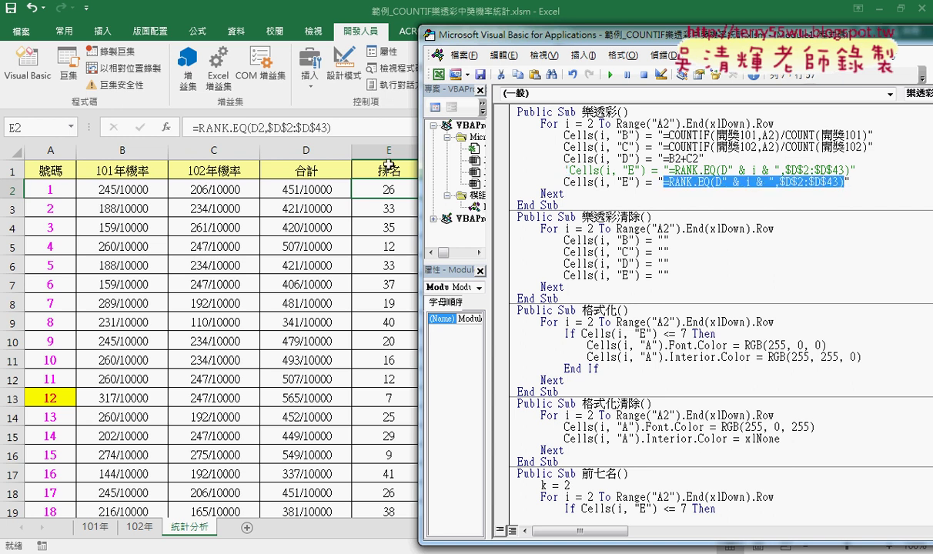
left_click(366, 175)
left_click(290, 186)
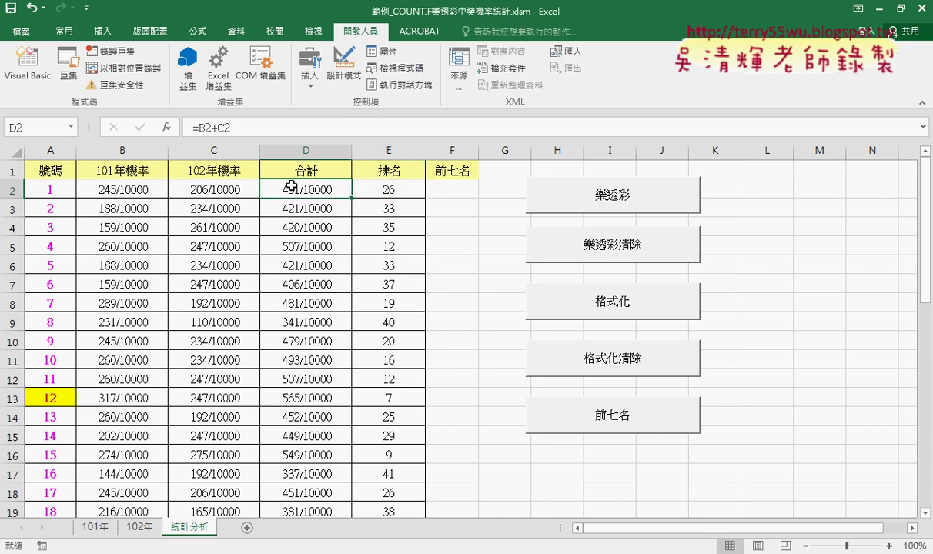
Name the totals range D2:D43 合計 in the Name Box.
left_click(300, 163)
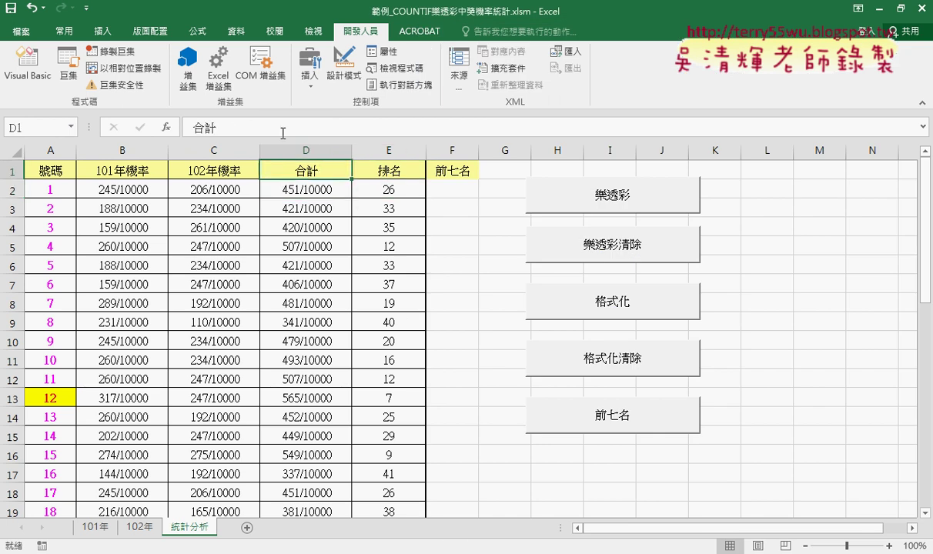
left_click_drag(230, 127, 192, 127)
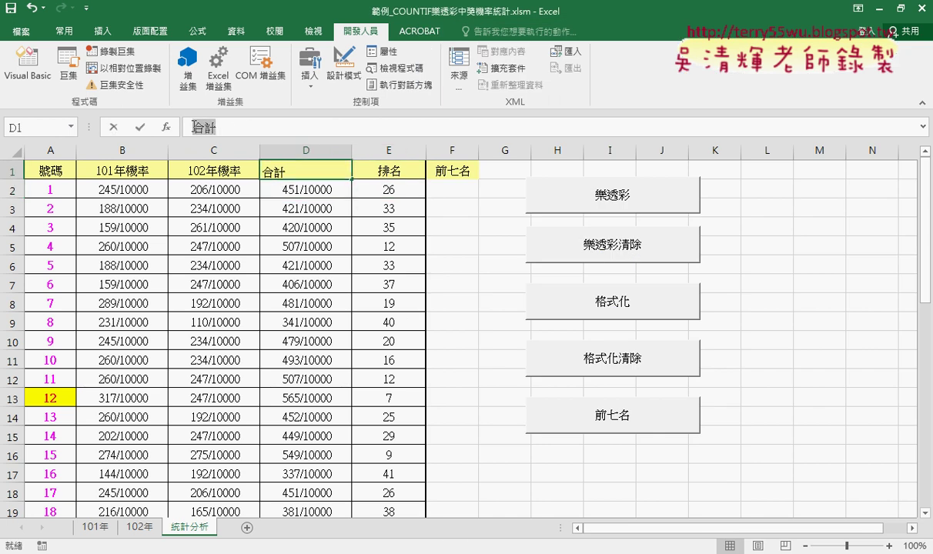
left_click(328, 191)
key("ctrl+shift+Down")
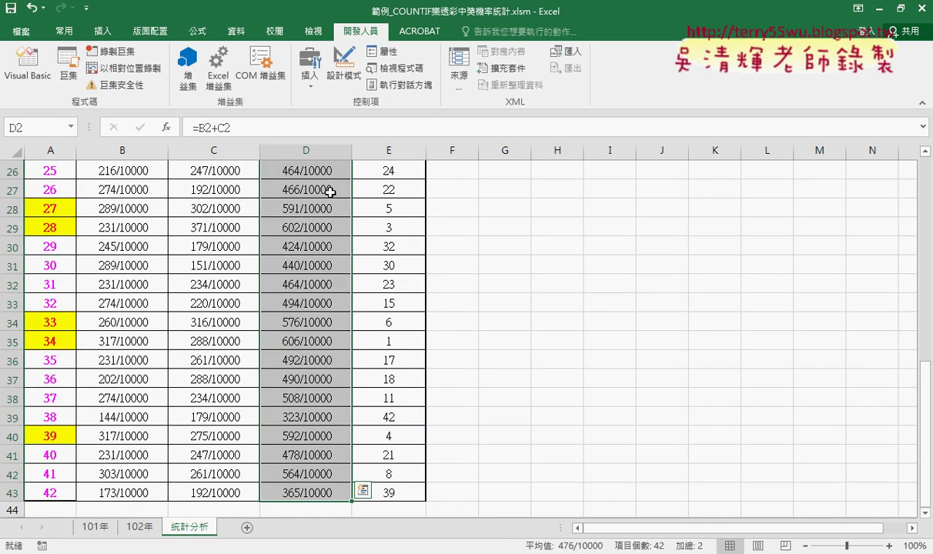
left_click(46, 128)
type("合計")
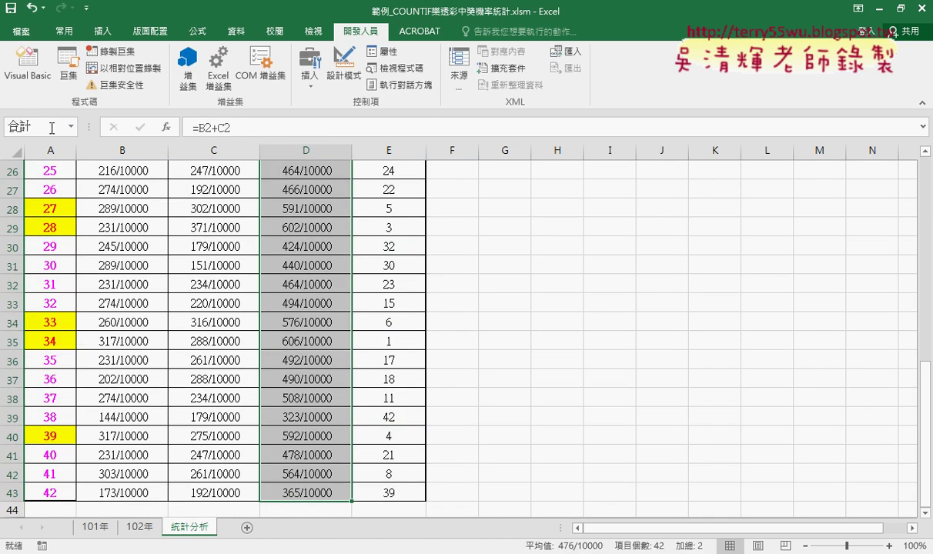
key("Return")
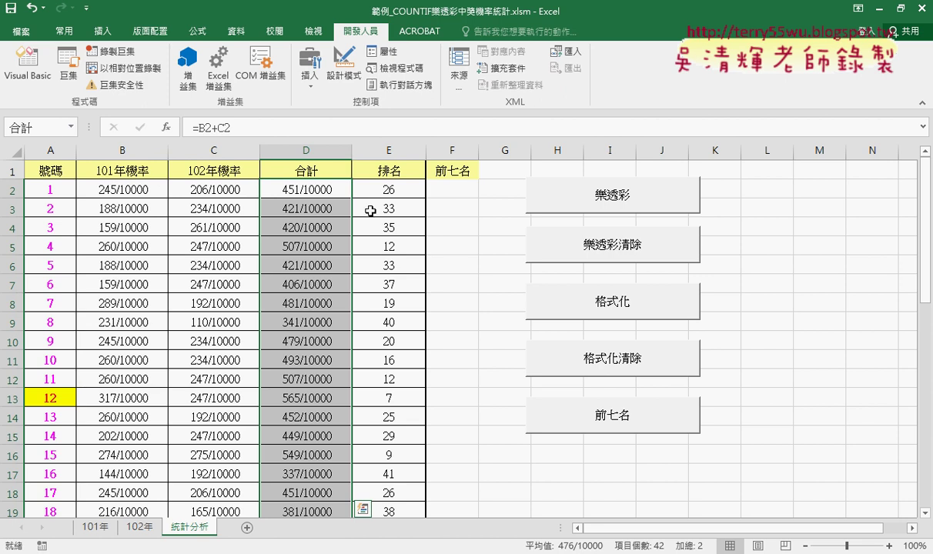
Change E2's rank formula to =RANK.EQ(合計,合計) using the 合計 name for both arguments.
left_click(366, 182)
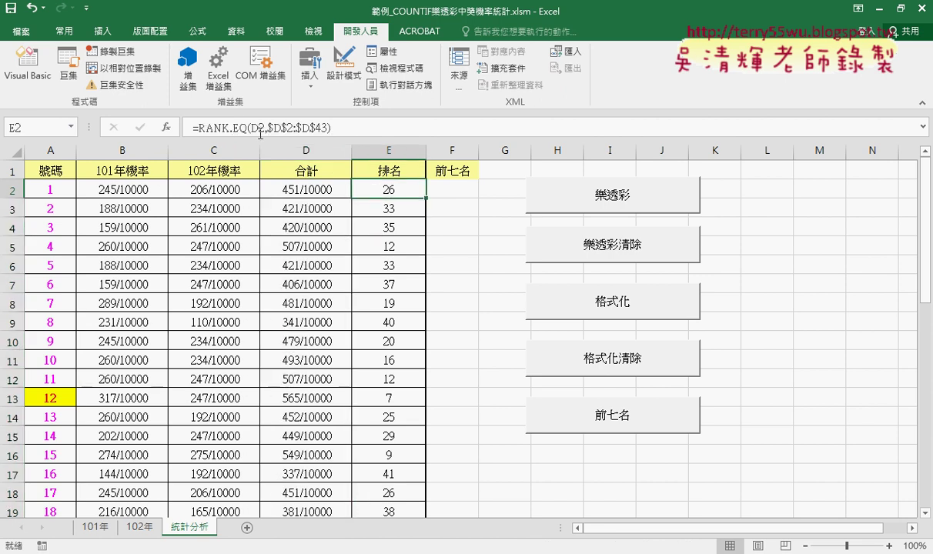
left_click(214, 127)
left_click(166, 127)
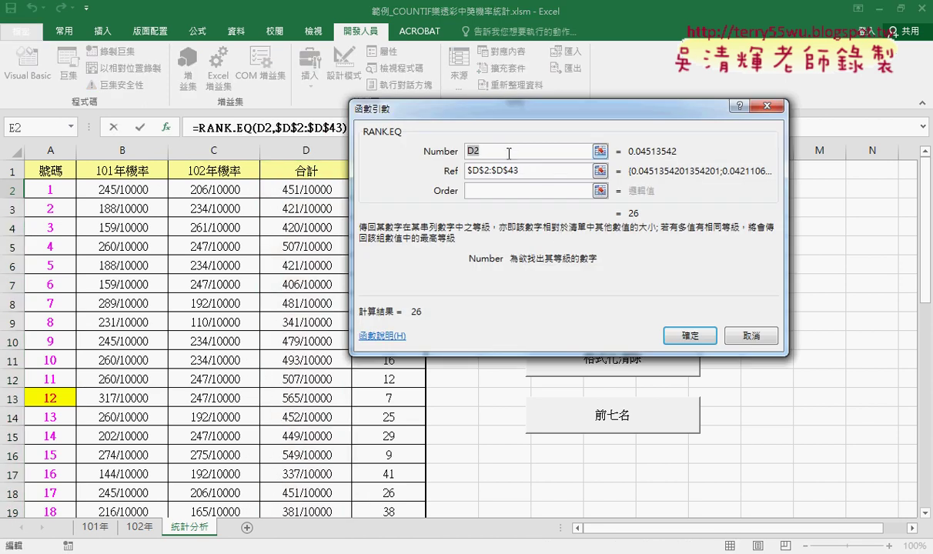
key("BackSpace")
key("F3")
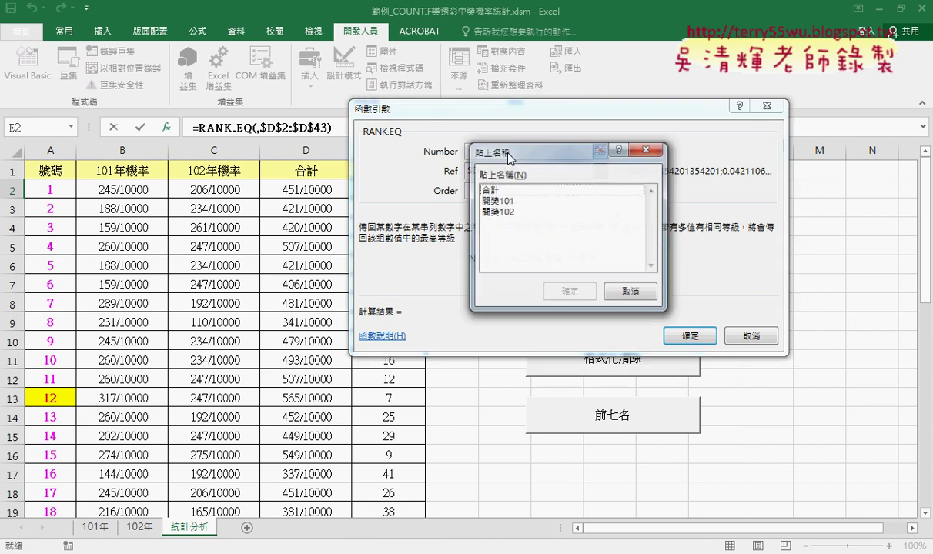
left_click(486, 180)
left_click(539, 277)
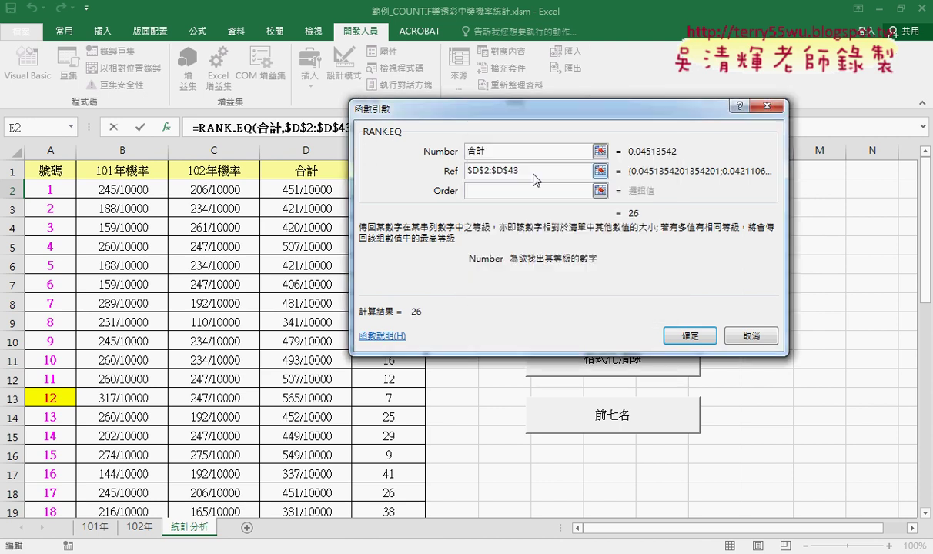
left_click_drag(508, 170, 466, 171)
key("BackSpace")
key("F3")
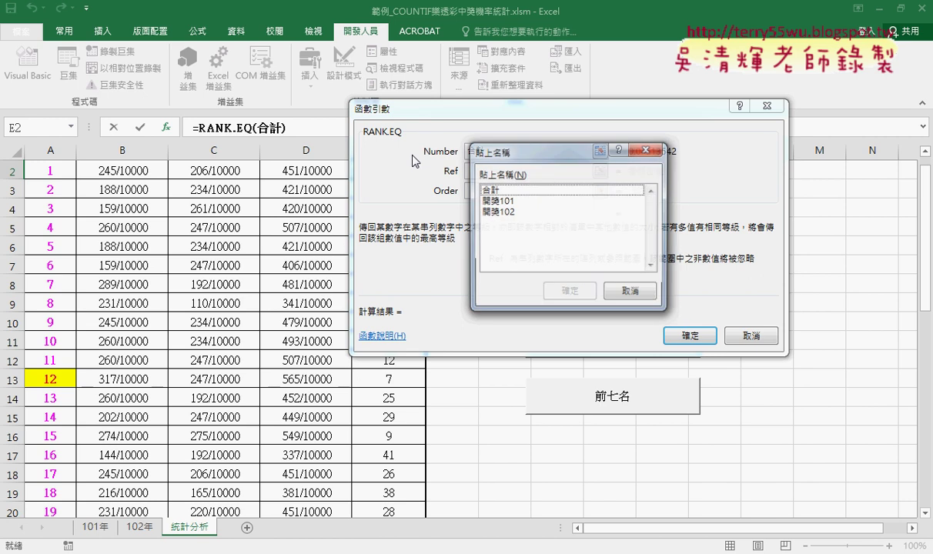
left_click(468, 179)
left_click(554, 282)
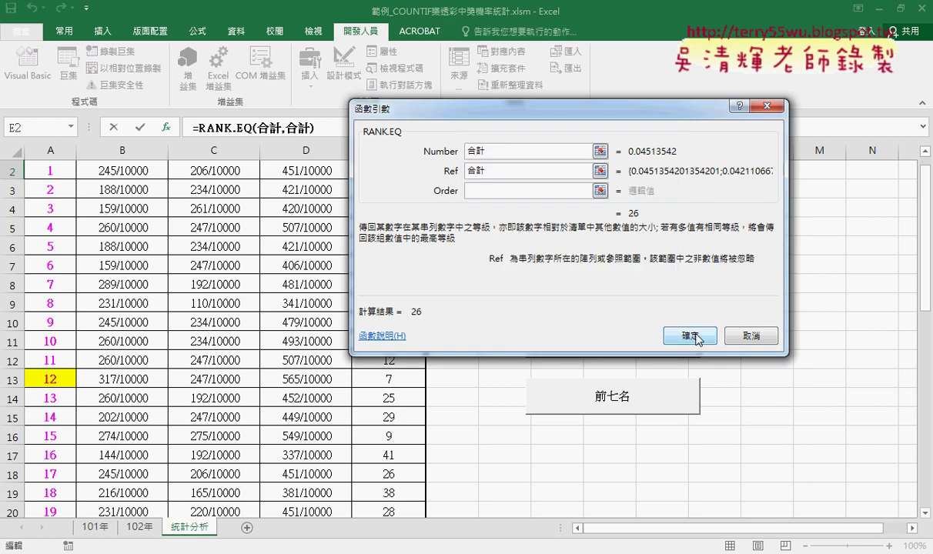
left_click(670, 336)
Copy the =RANK.EQ(合計,合計) formula text from the formula bar, leaving E2 unchanged.
left_click_drag(307, 127, 166, 127)
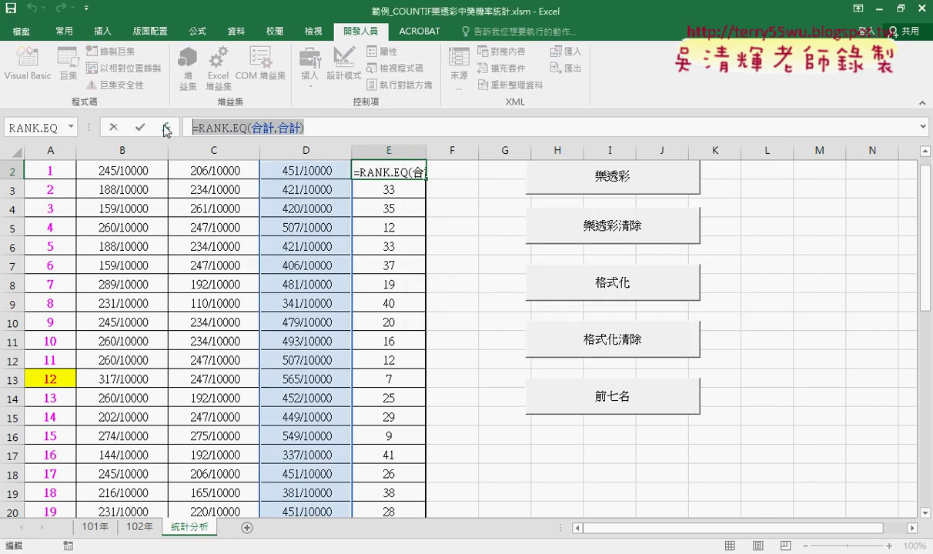
right_click(245, 131)
key("Escape")
left_click(114, 130)
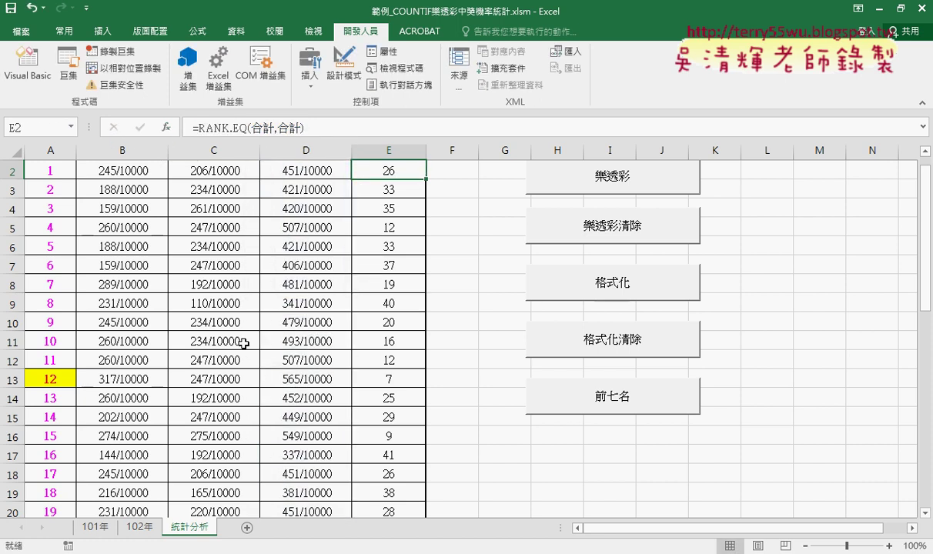
Paste =RANK.EQ(合計,合計) over the macro's active rank formula, then return to the worksheet.
key("alt+Tab")
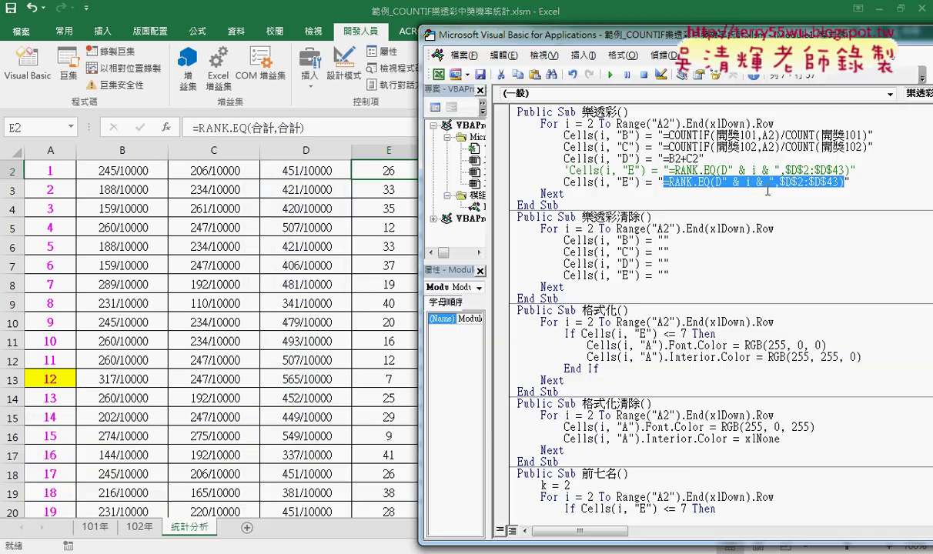
right_click(758, 186)
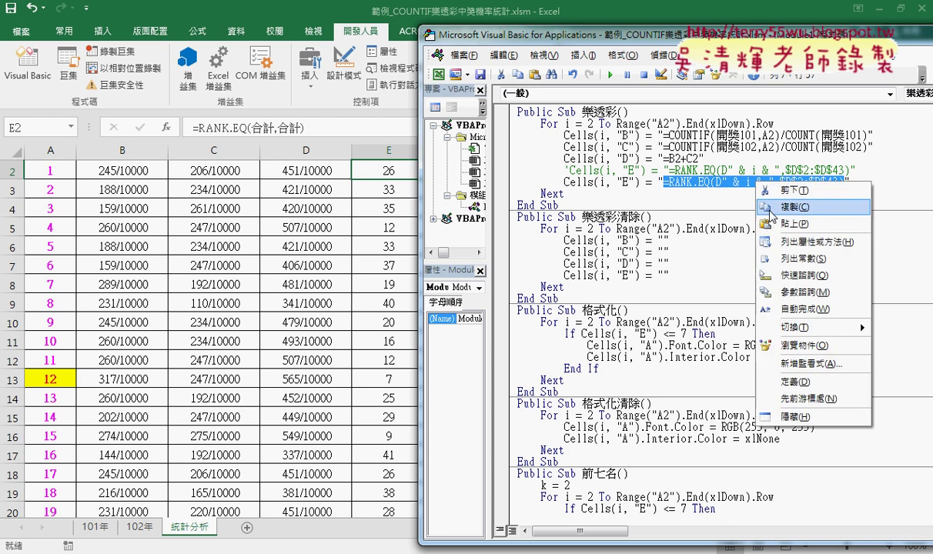
left_click(770, 228)
left_click_drag(663, 182, 776, 183)
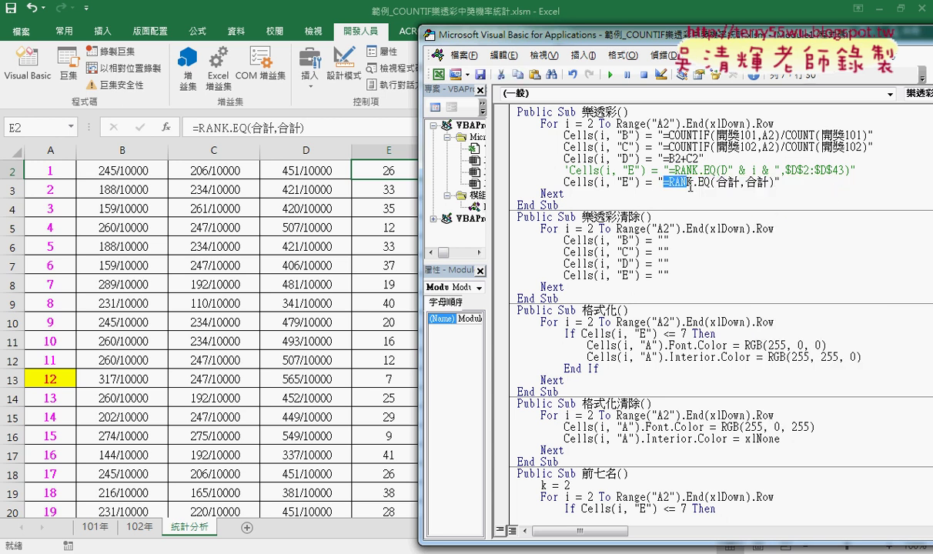
left_click(775, 185)
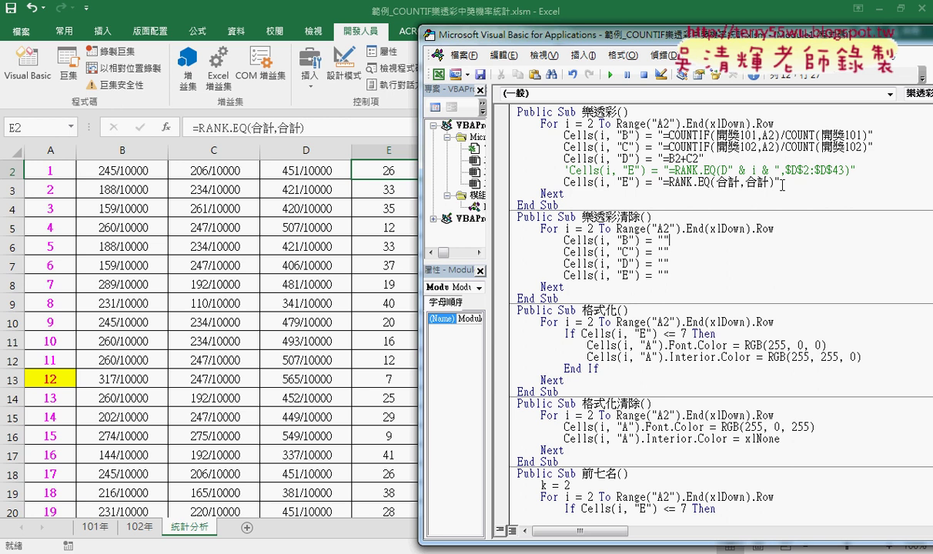
left_click_drag(774, 182, 664, 183)
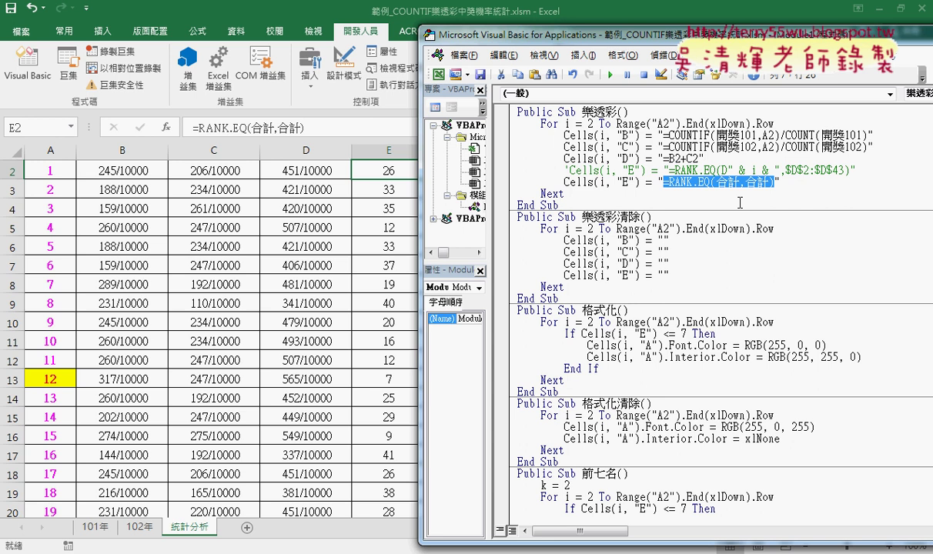
left_click(380, 174)
Check the rank formulas in cells E2 through E6.
key("ctrl+shift+Down")
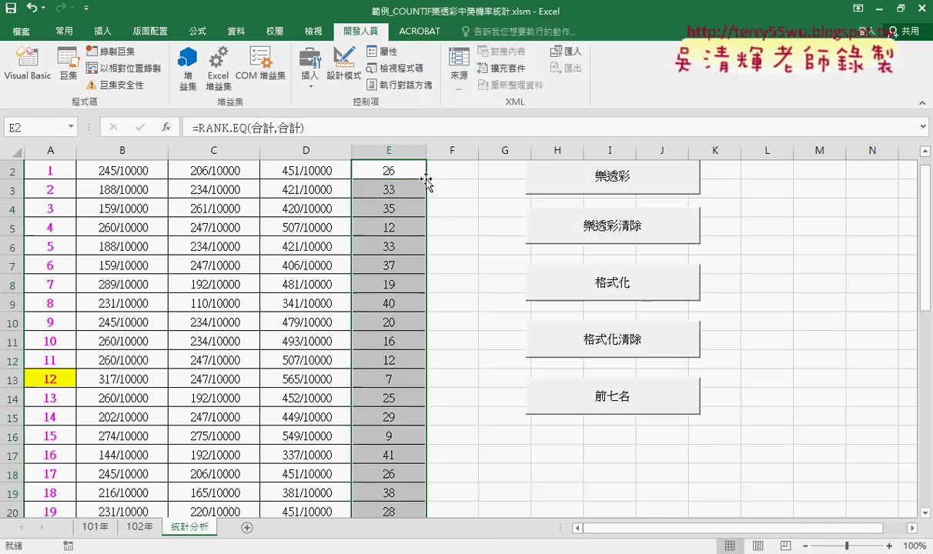
scroll(427, 183, "up", 1)
left_click(383, 191)
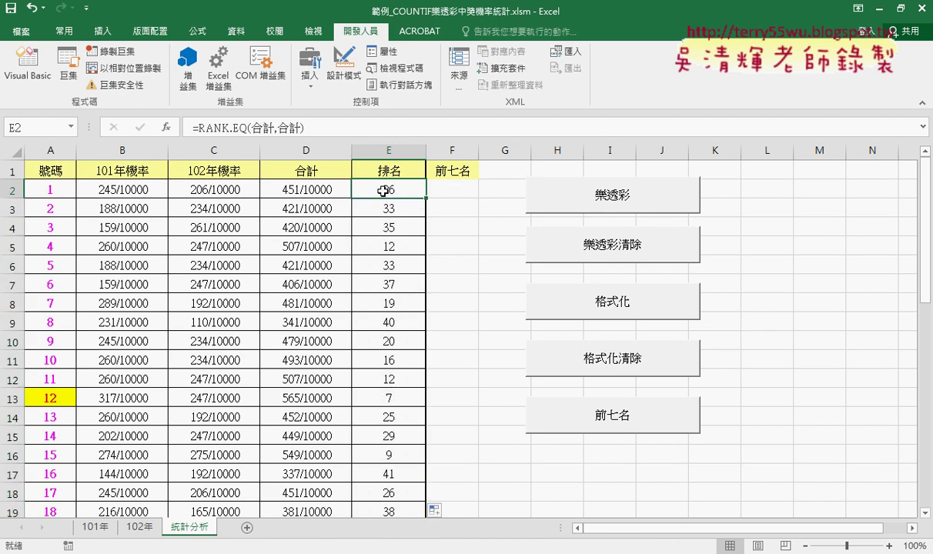
left_click(384, 209)
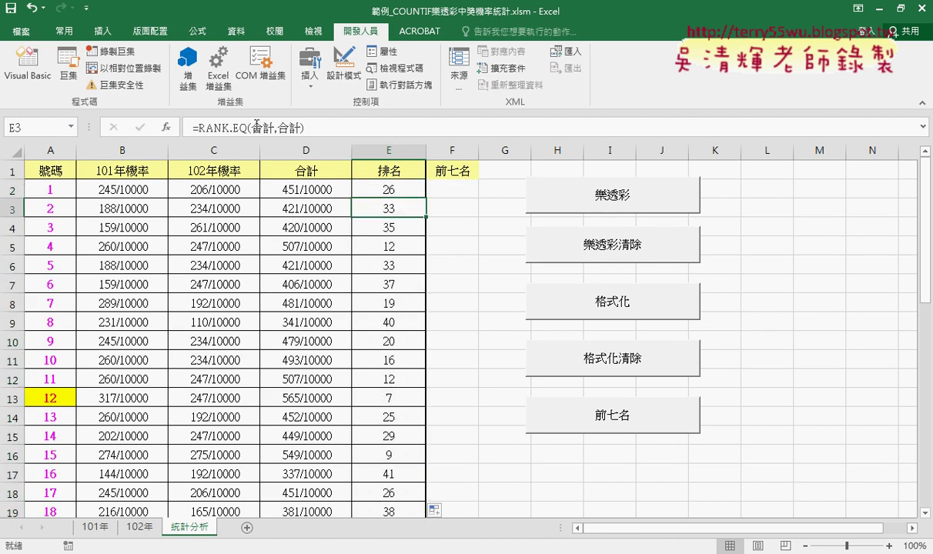
left_click(380, 220)
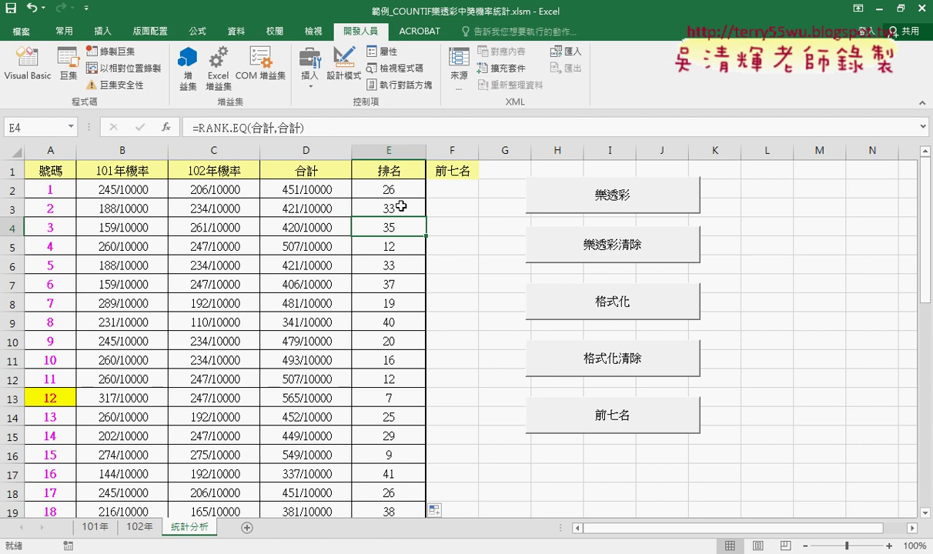
left_click(381, 189)
left_click(379, 209)
left_click(379, 228)
left_click(381, 246)
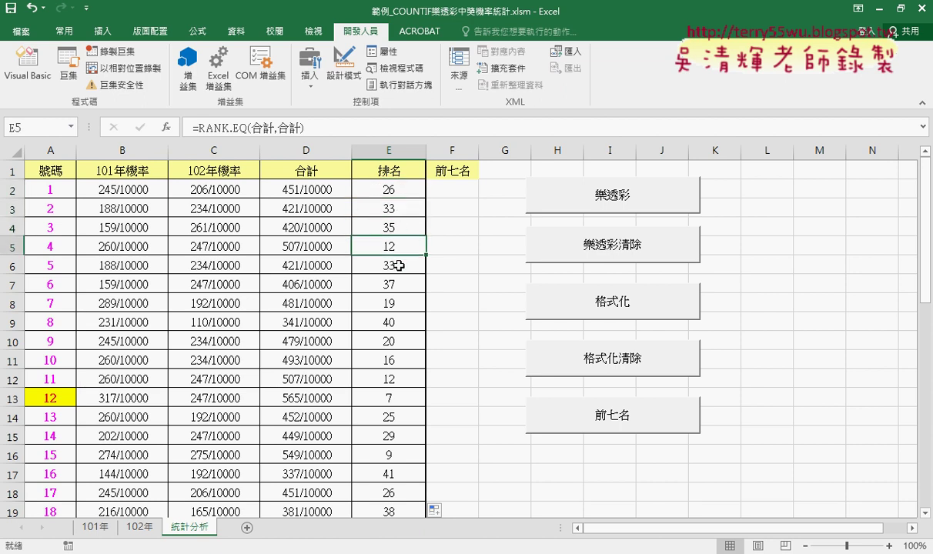
left_click(370, 189)
left_click(382, 209)
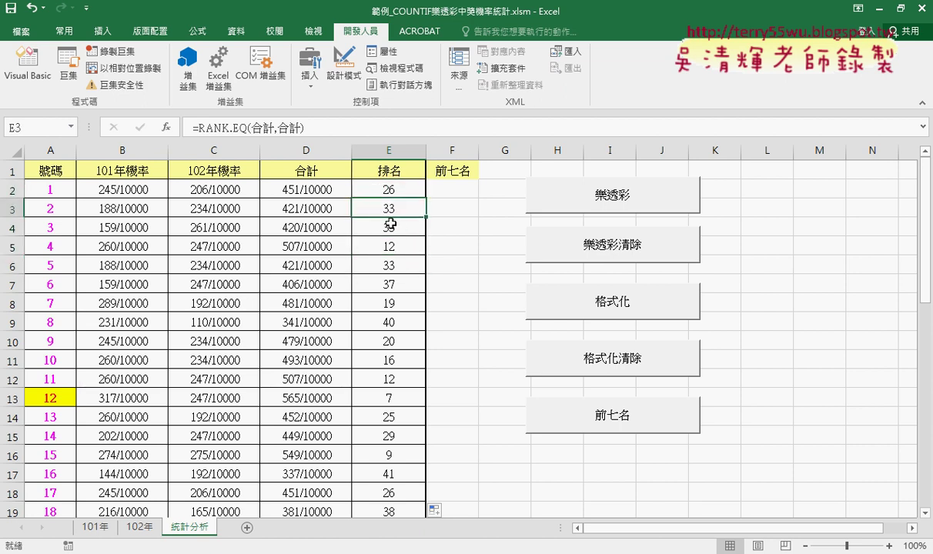
left_click(391, 227)
left_click(389, 246)
left_click(394, 265)
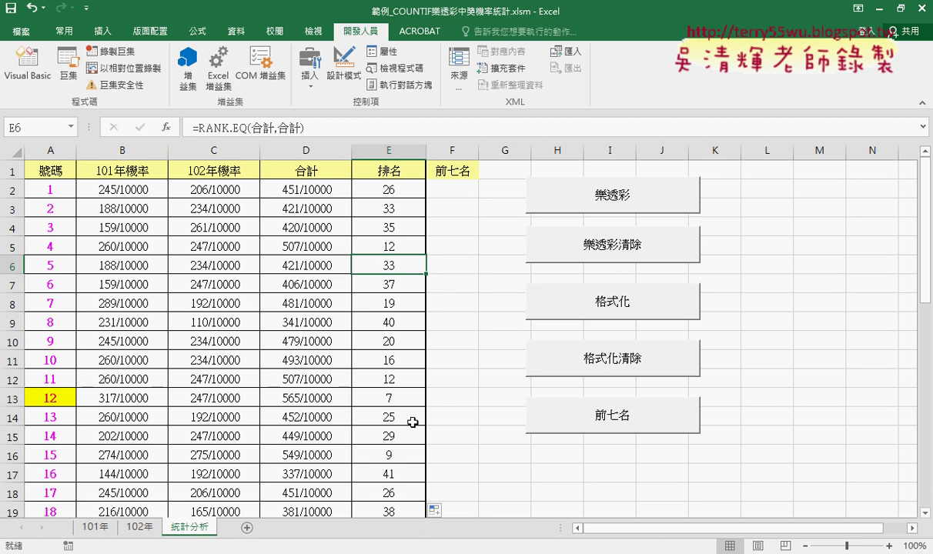
Step through the 樂透彩清除 clearing macro with F8, then run it to completion.
left_click(394, 496)
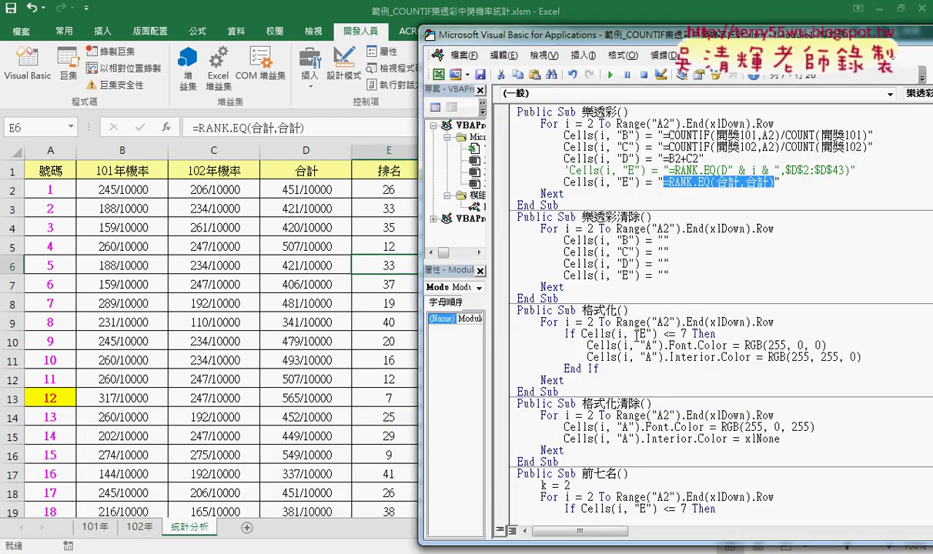
left_click(631, 252)
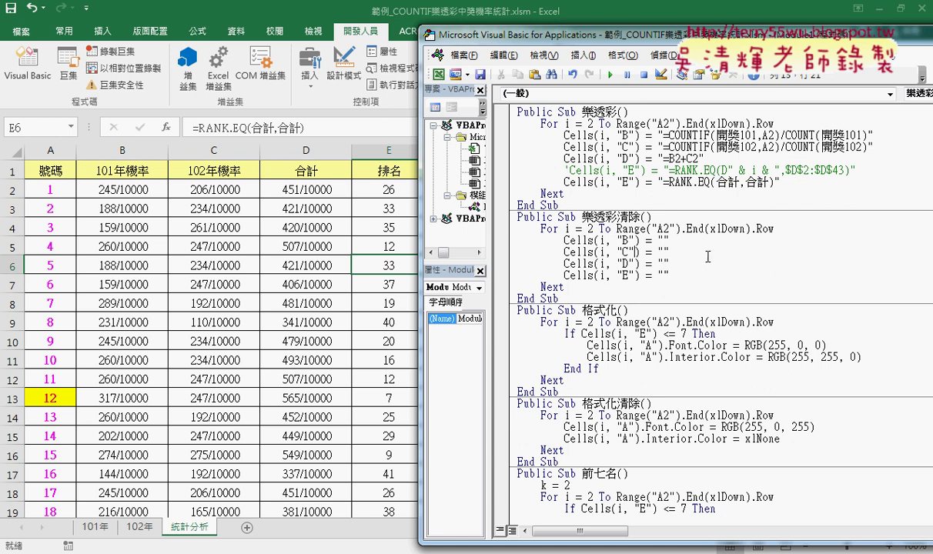
key("F8")
key("F8")
key("F8")
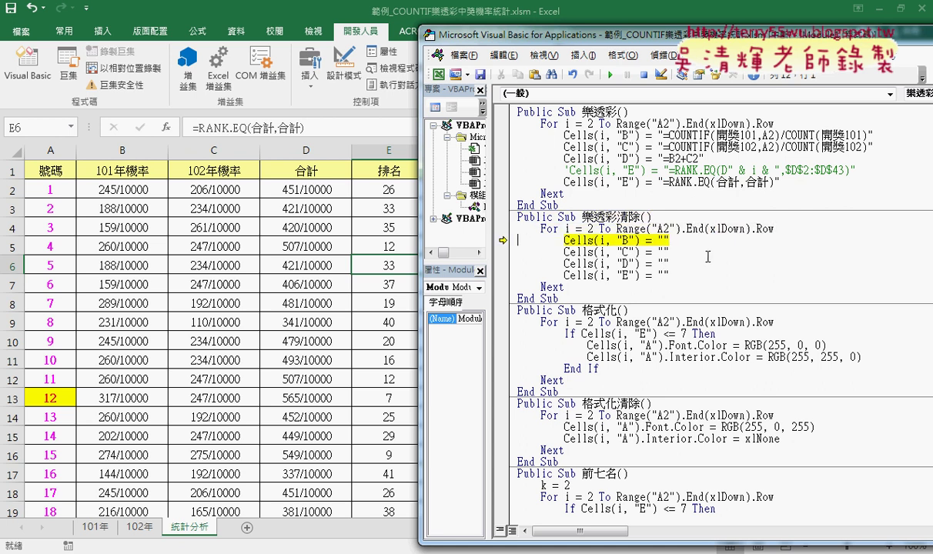
key("F8")
key("F8")
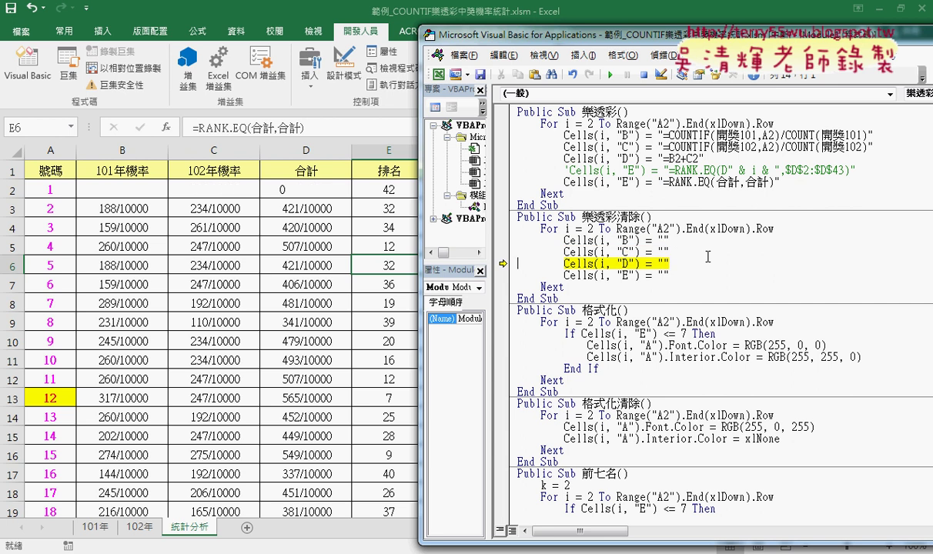
key("F8")
key("F8")
key("F8")
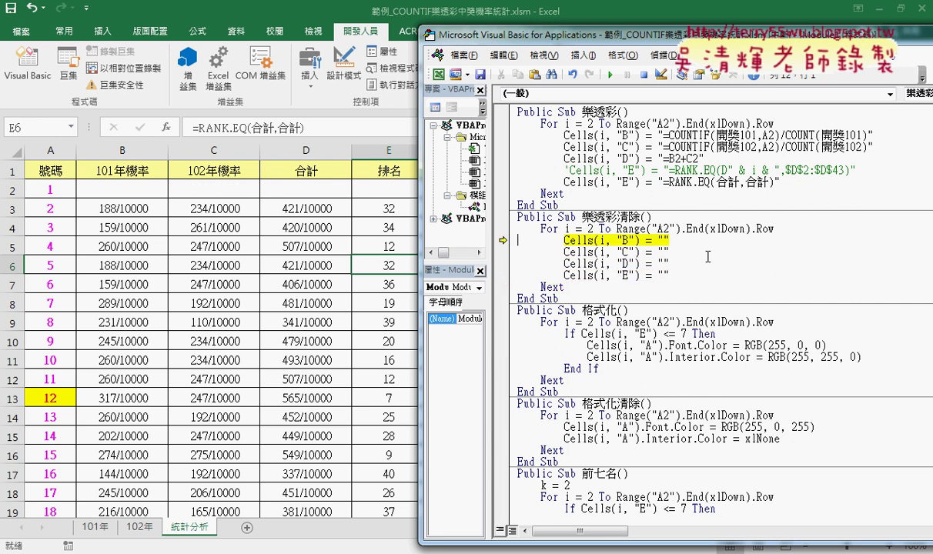
key("F8")
key("F8")
key("F8")
key("F8")
key("F8")
key("F8")
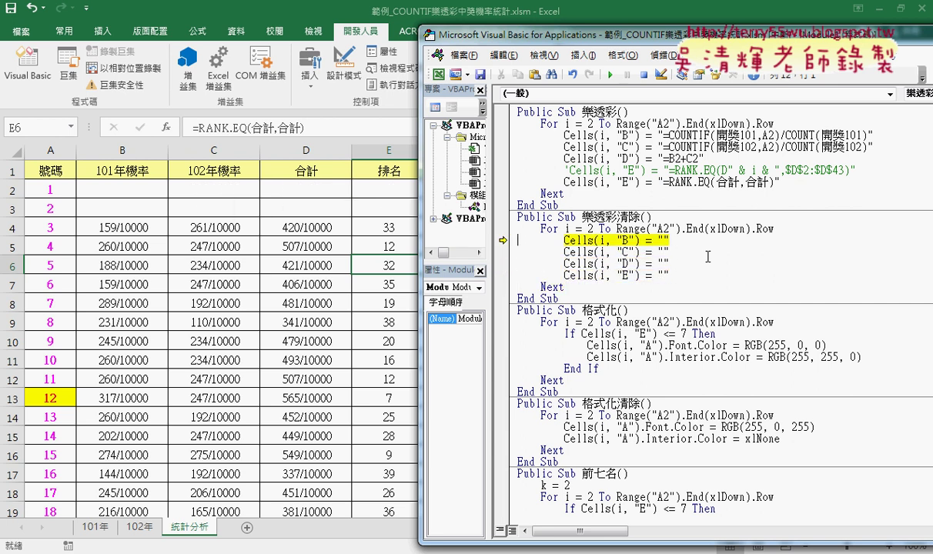
key("F8")
key("F8")
key("F8")
key("F8")
key("F8")
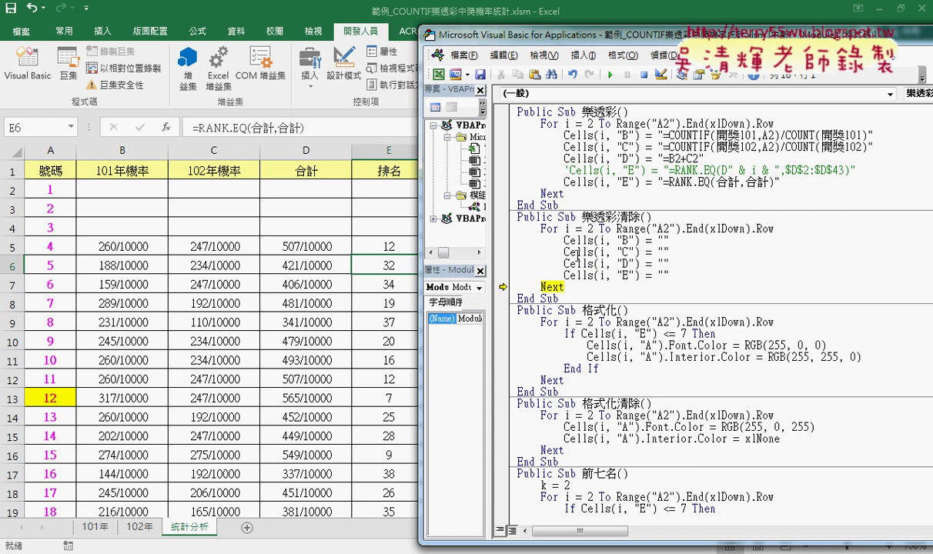
left_click(612, 75)
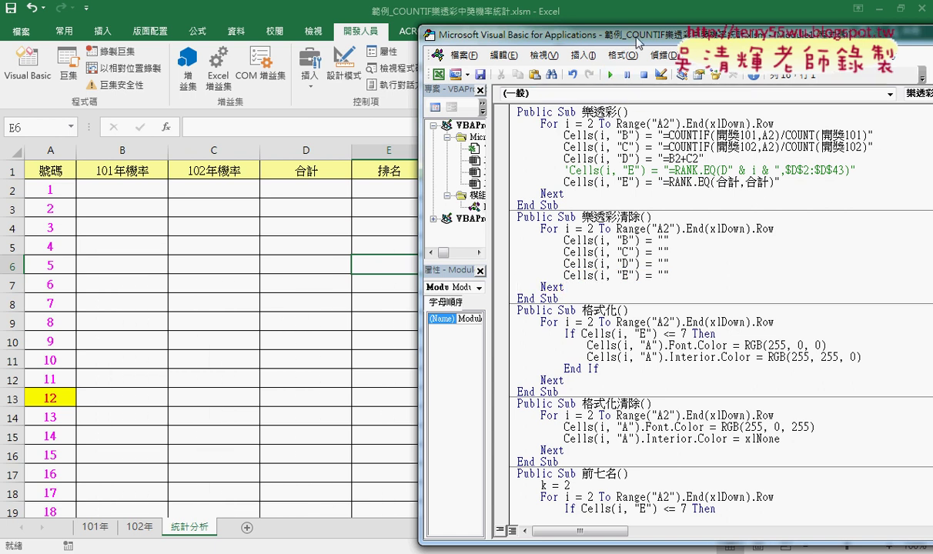
Run the 樂透彩 macro, refilling every row with 245/10000, 206/10000, 451/10000 and rank 1.
left_click_drag(637, 42, 675, 38)
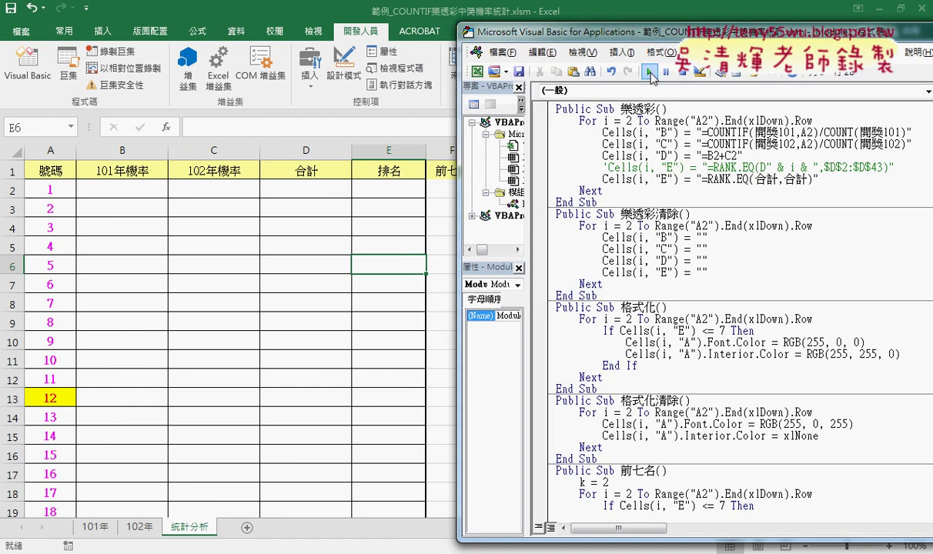
left_click(649, 71)
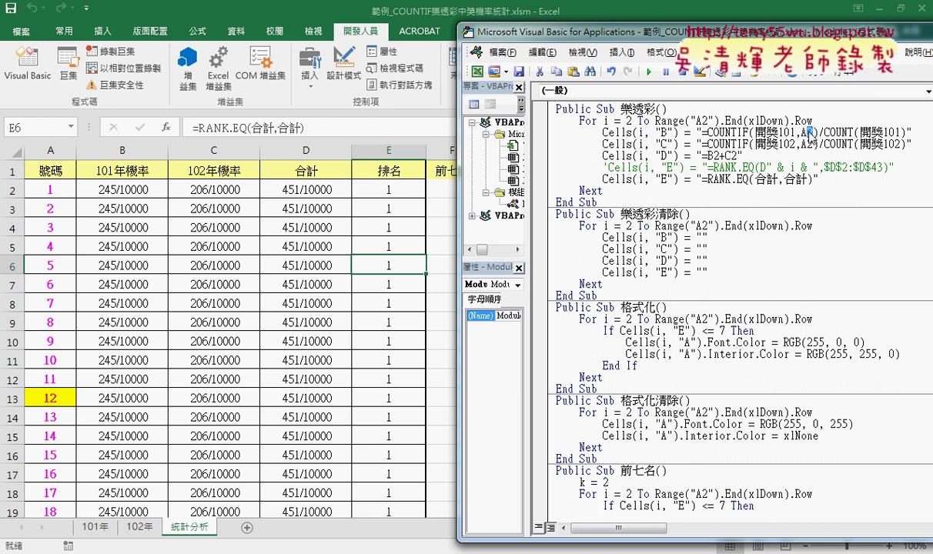
Replace A2 with "A" & i in both COUNTIF lines of the 樂透彩 macro.
left_click_drag(807, 132, 813, 133)
type("\"\"")
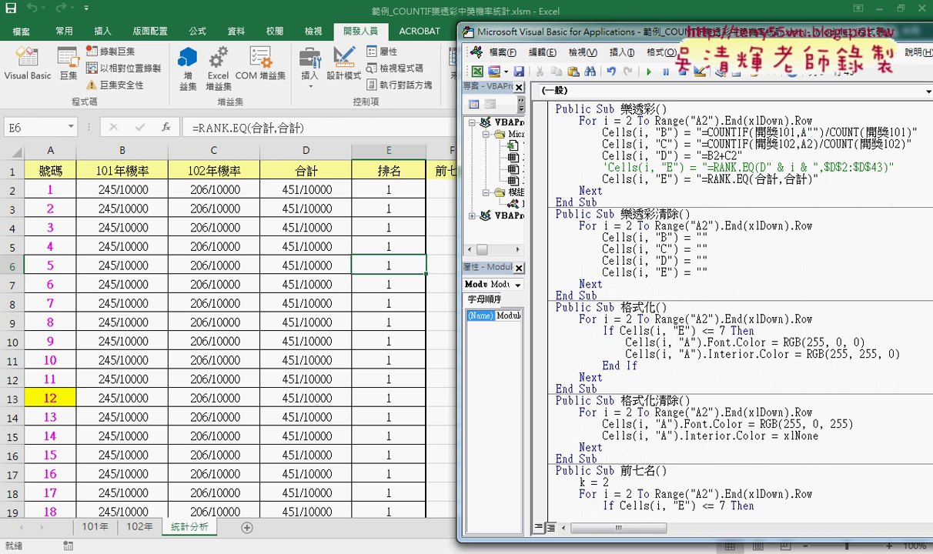
type("&&")
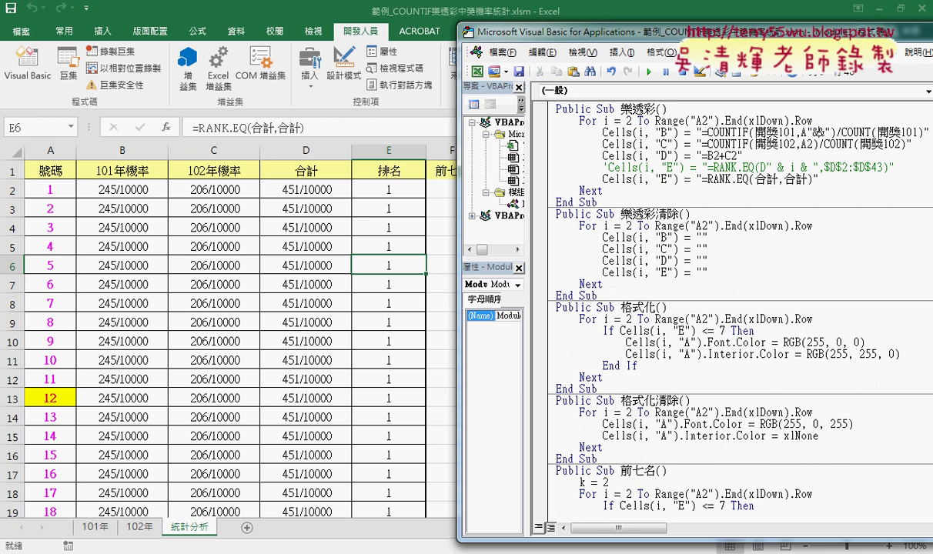
type("i")
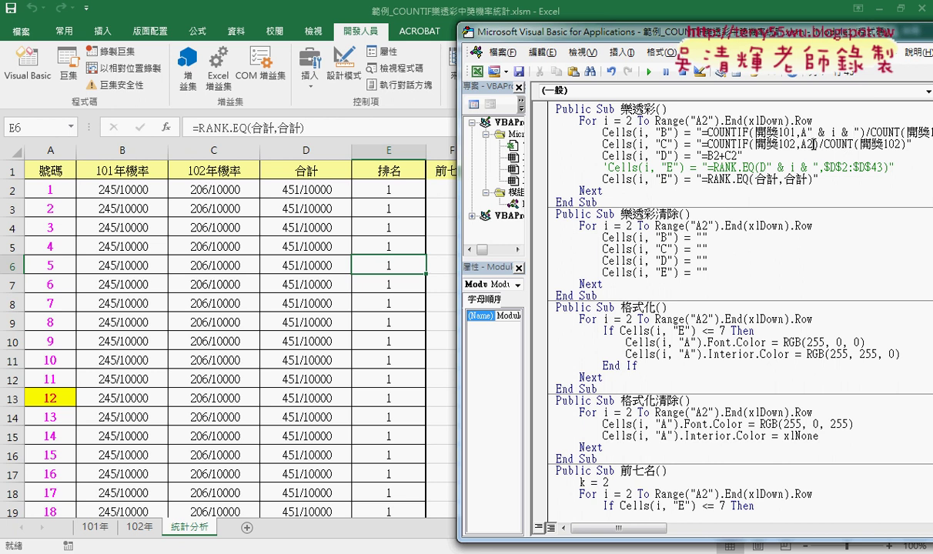
left_click_drag(785, 142, 793, 141)
type("\"")
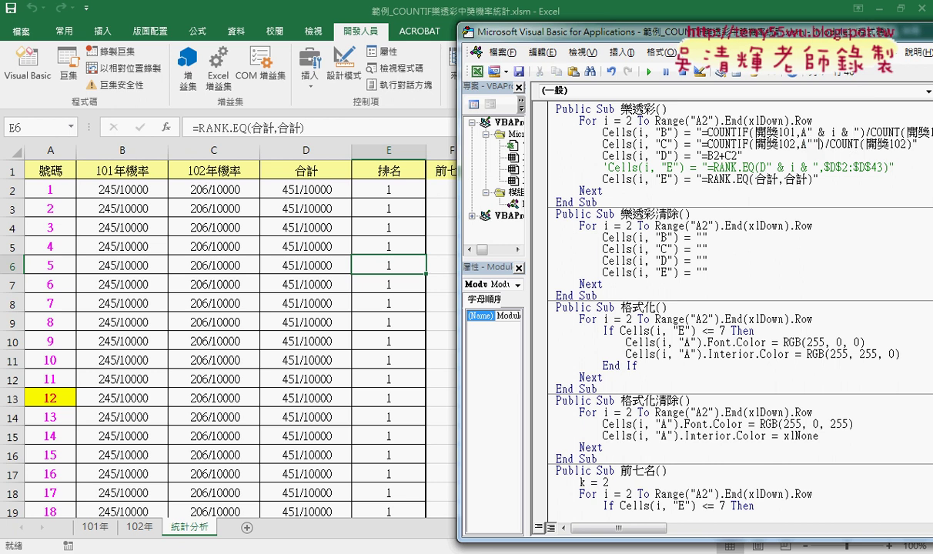
type("&&")
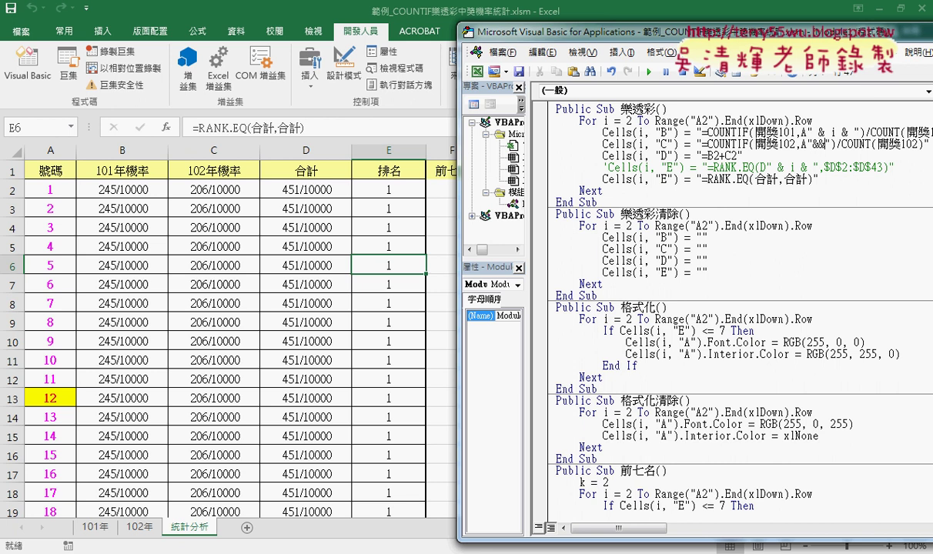
type("i")
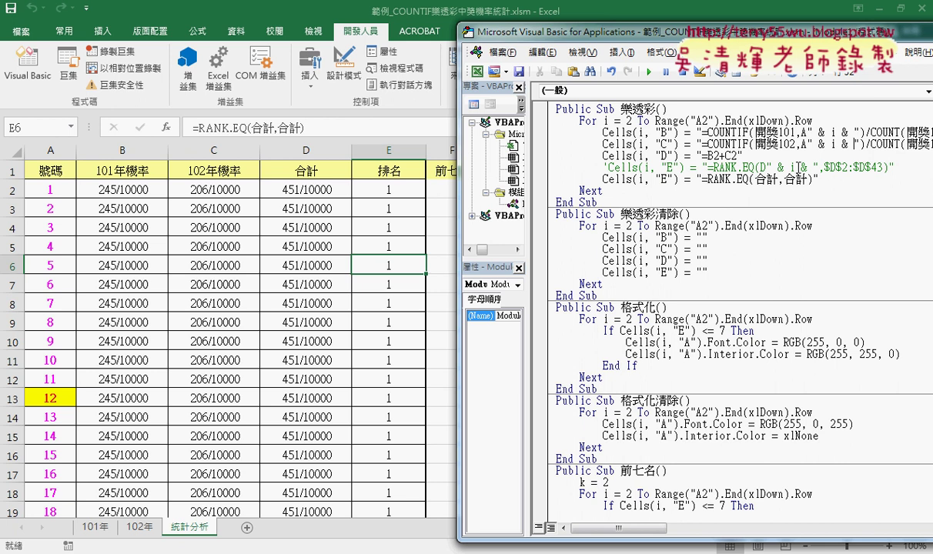
Rerun 樂透彩 for per-row rates, then inspect the B2+C2 total and RANK.EQ lines.
left_click(651, 72)
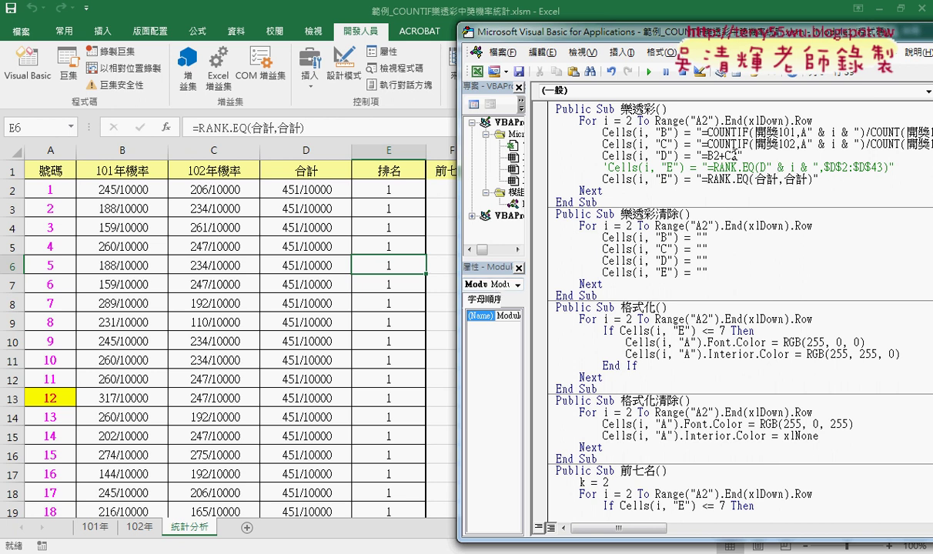
left_click(714, 156)
left_click(757, 144)
left_click_drag(754, 179, 776, 179)
left_click(773, 132)
left_click(52, 186)
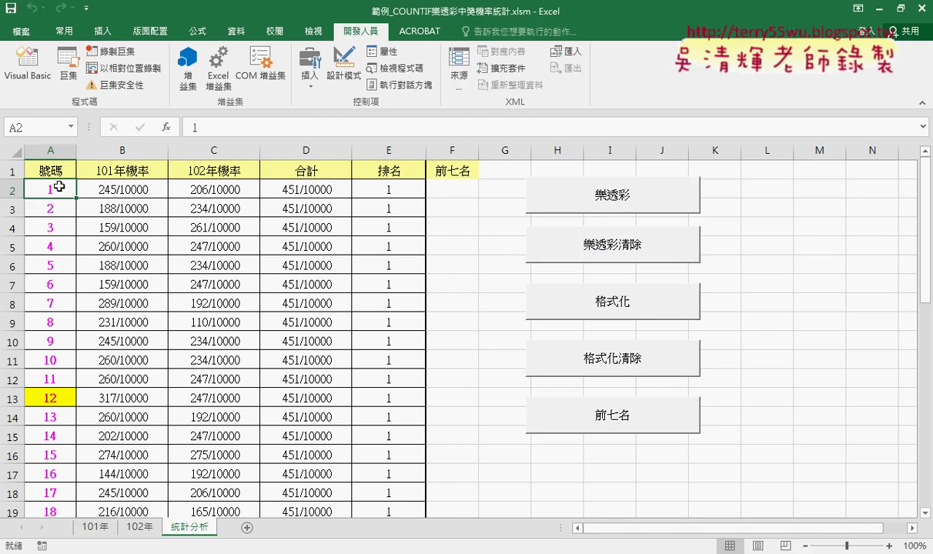
Select the lottery numbers A2:A43 and name the range 號碼 in the Name Box.
key("ctrl+shift+Down")
scroll(95, 283, "up", 8)
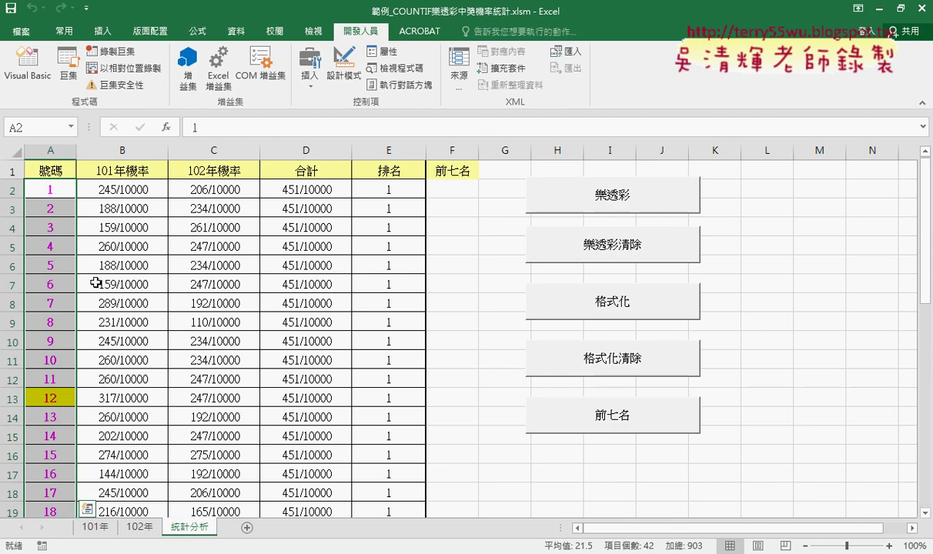
left_click(61, 168)
left_click_drag(223, 124, 163, 133)
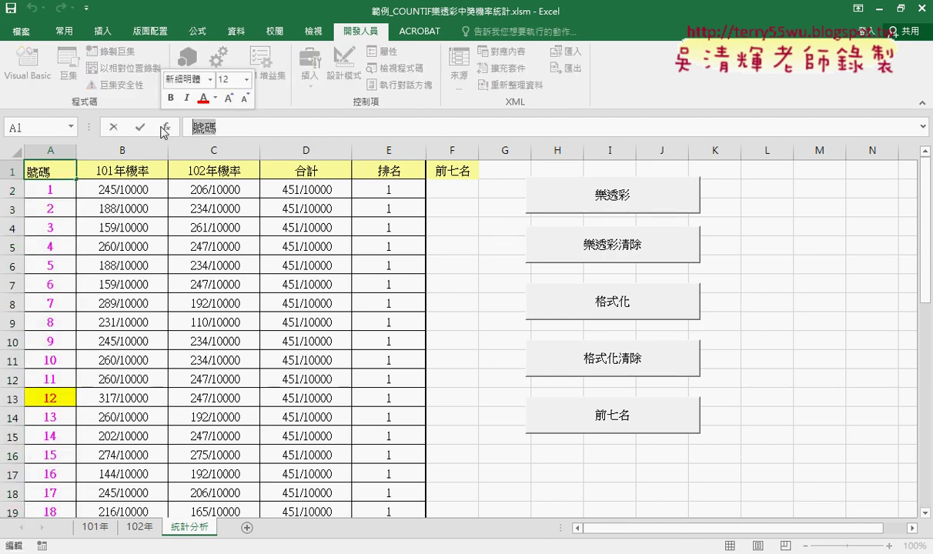
left_click(54, 189)
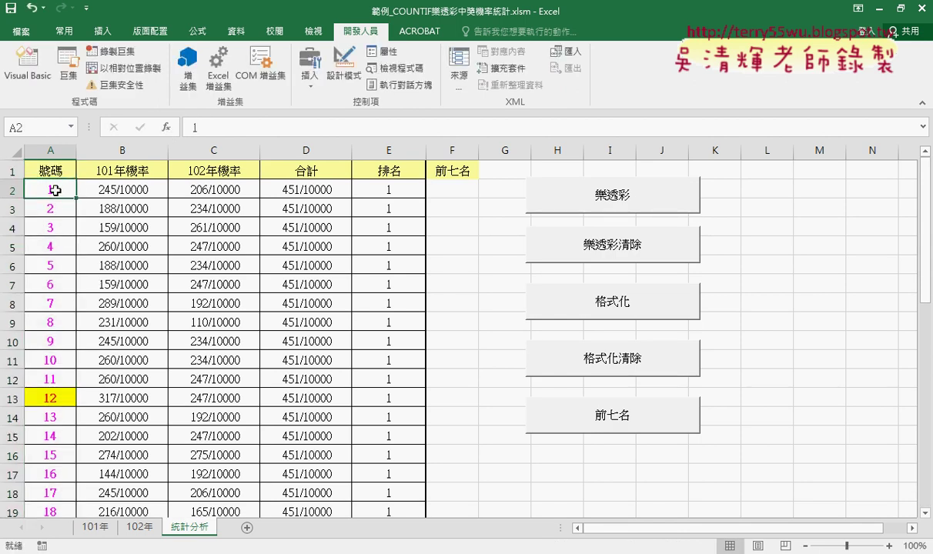
key("ctrl+shift+Down")
scroll(53, 184, "up", 3)
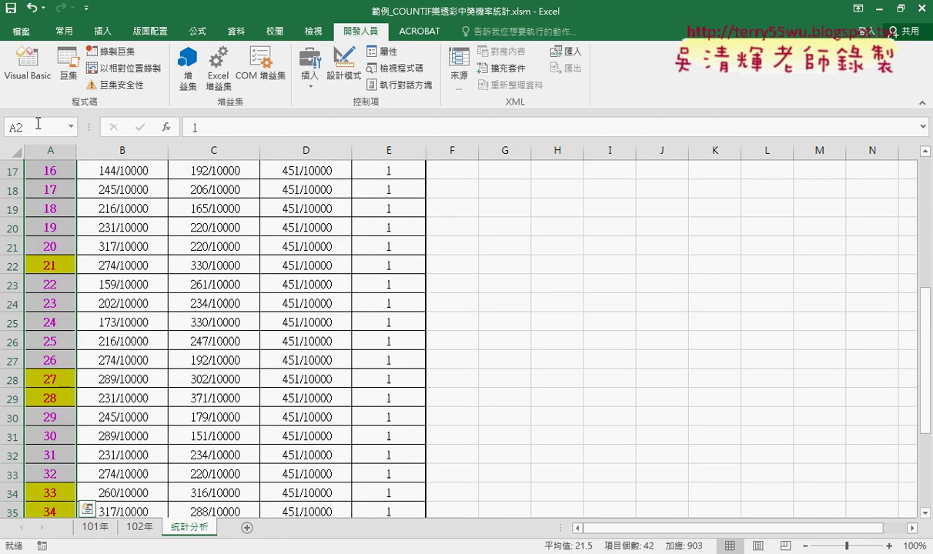
scroll(50, 184, "up", 5)
left_click(38, 126)
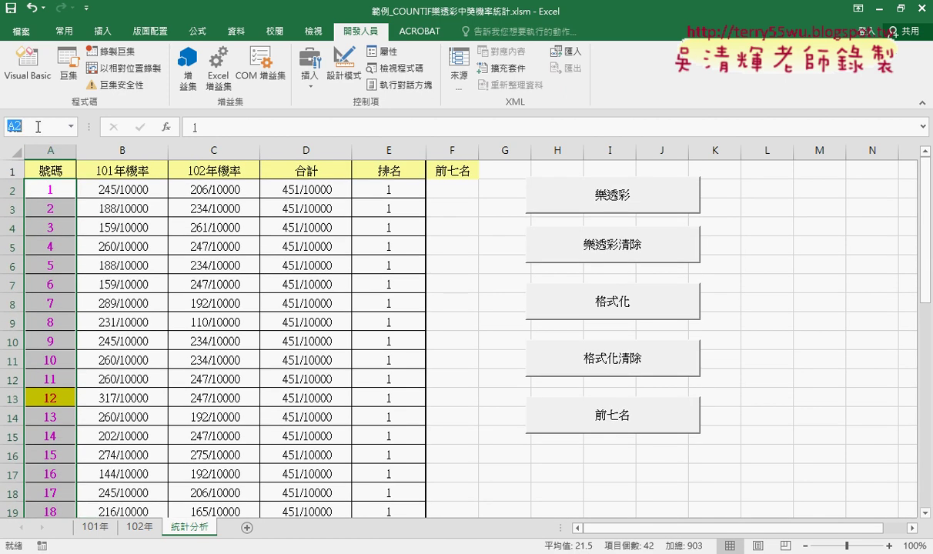
type("號碼")
key("Return")
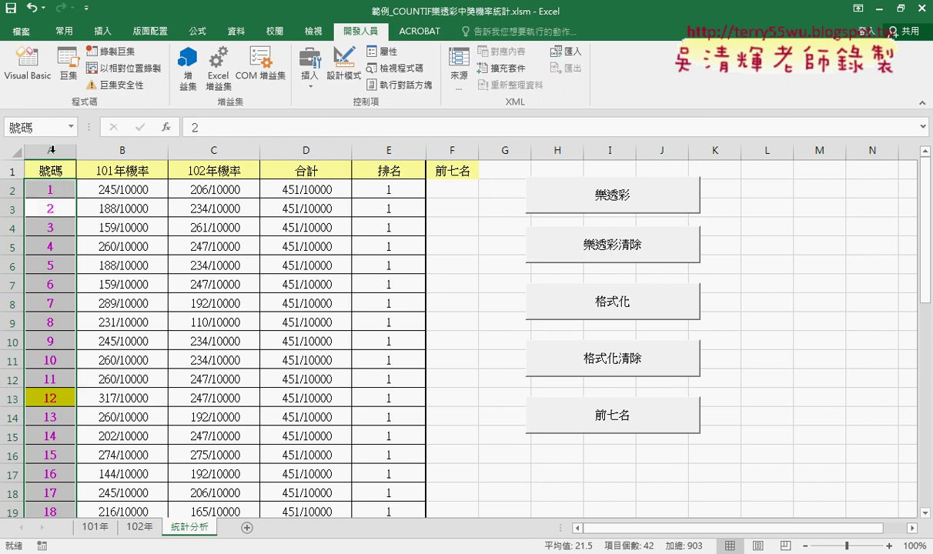
Change B2 to =COUNTIF(開獎101,號碼)/COUNT(開獎101) and fill it down column B.
left_click(112, 186)
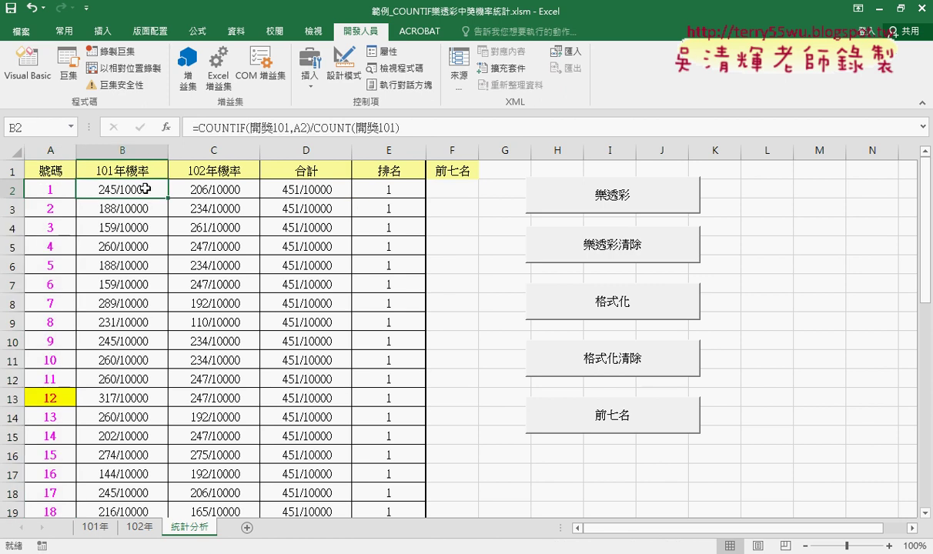
left_click(240, 133)
left_click(241, 133)
left_click(164, 127)
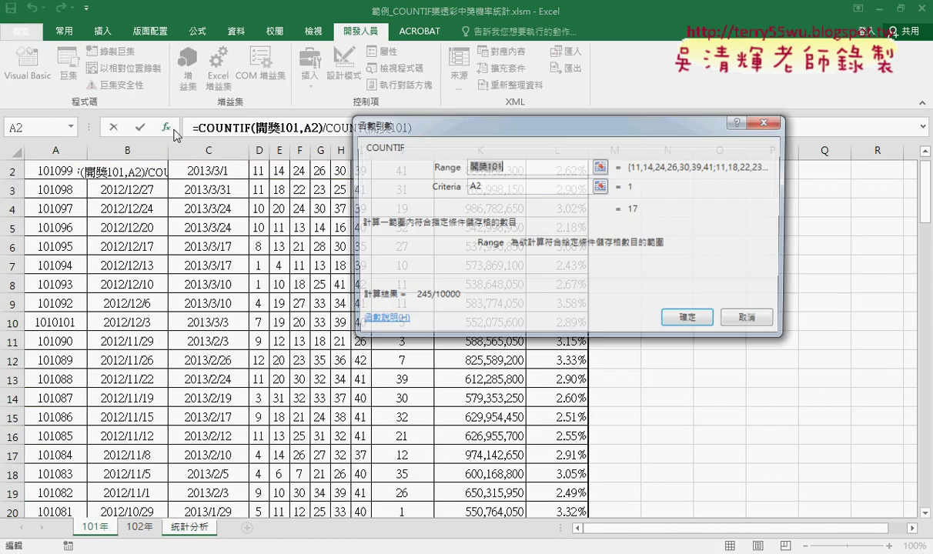
key("Tab")
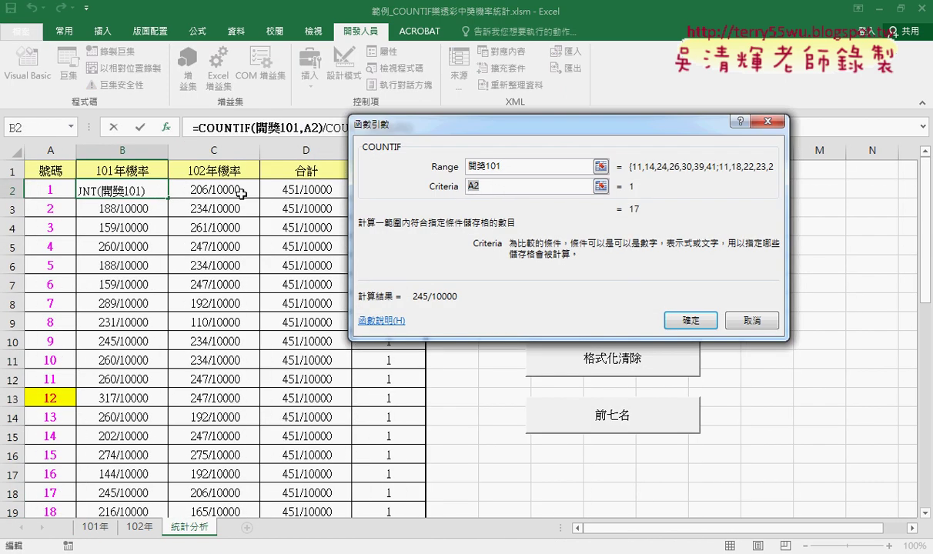
key("Delete")
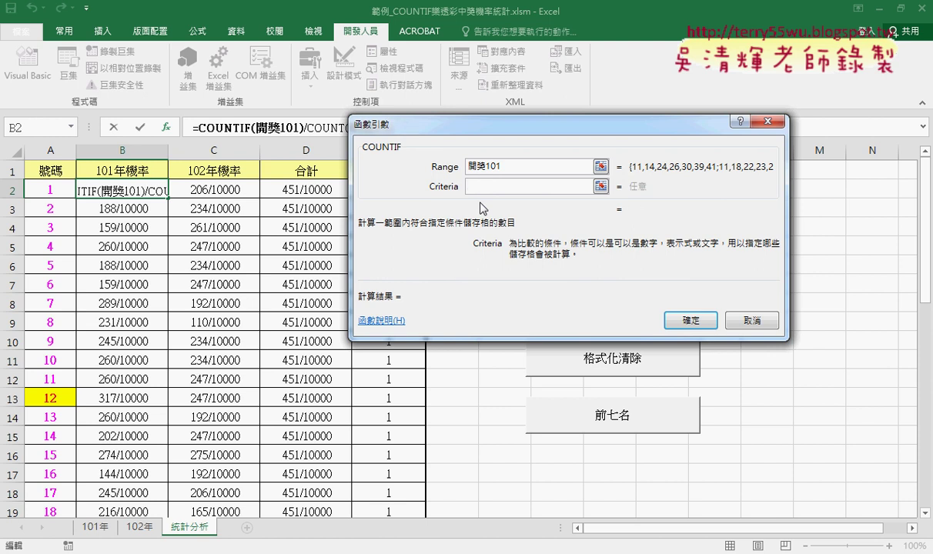
key("F3")
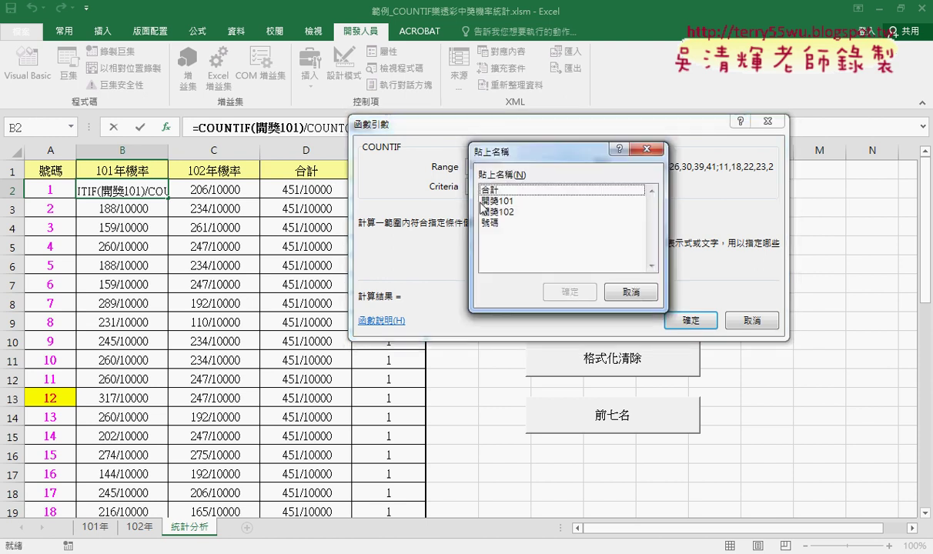
left_click(459, 211)
left_click(543, 277)
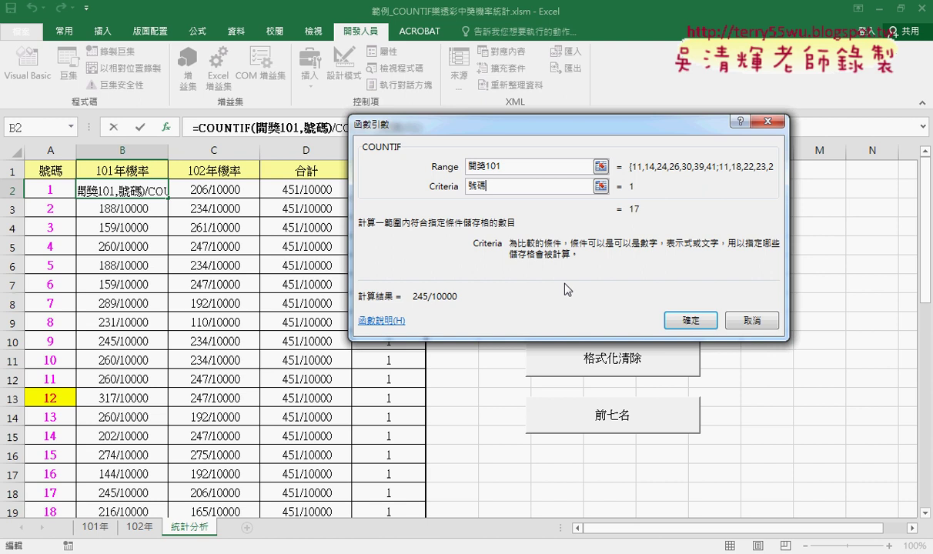
left_click(688, 319)
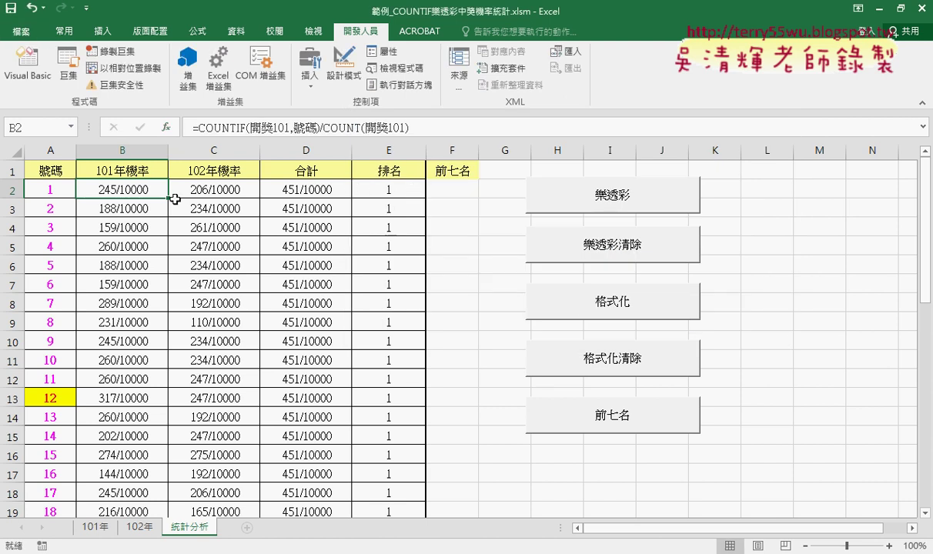
double_click(167, 197)
Copy B2's formula text from the formula bar without changing the cell.
left_click(207, 193)
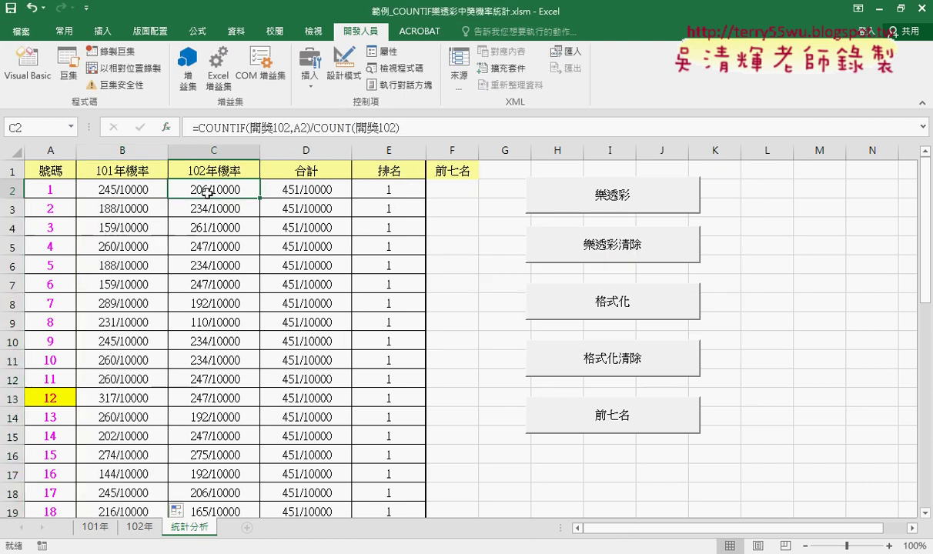
left_click(123, 189)
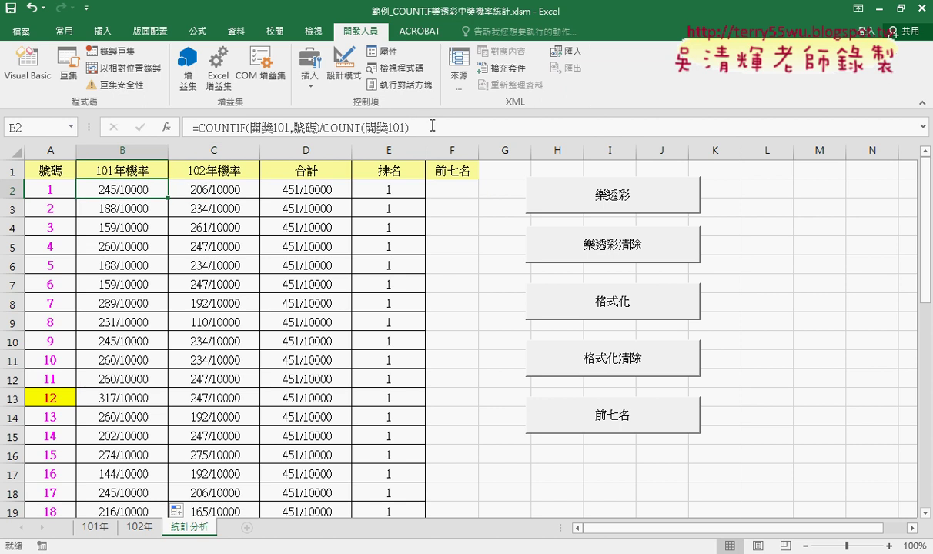
left_click_drag(408, 123, 164, 119)
right_click(362, 127)
left_click(385, 150)
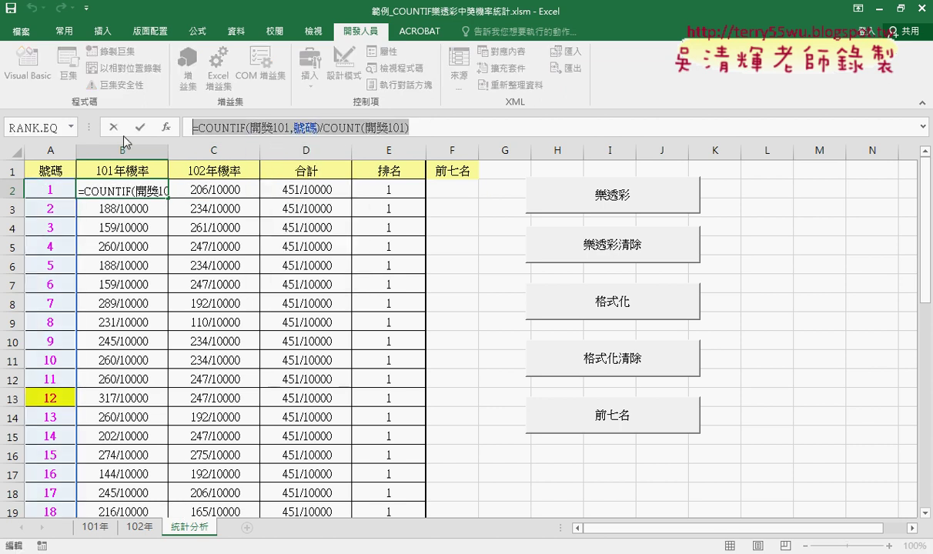
left_click(113, 127)
Paste the 號碼-based COUNTIF formula over the column B string in the macro.
left_click(404, 454)
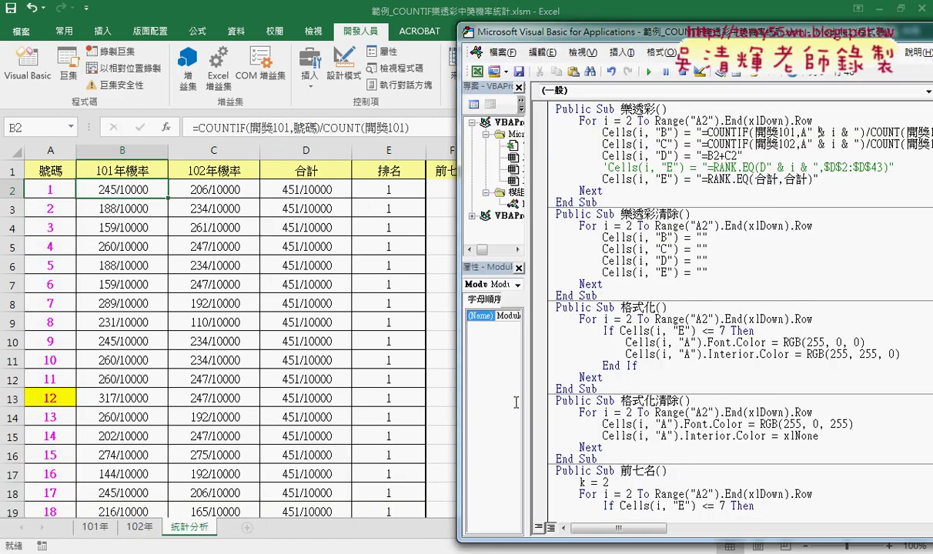
left_click_drag(585, 32, 311, 31)
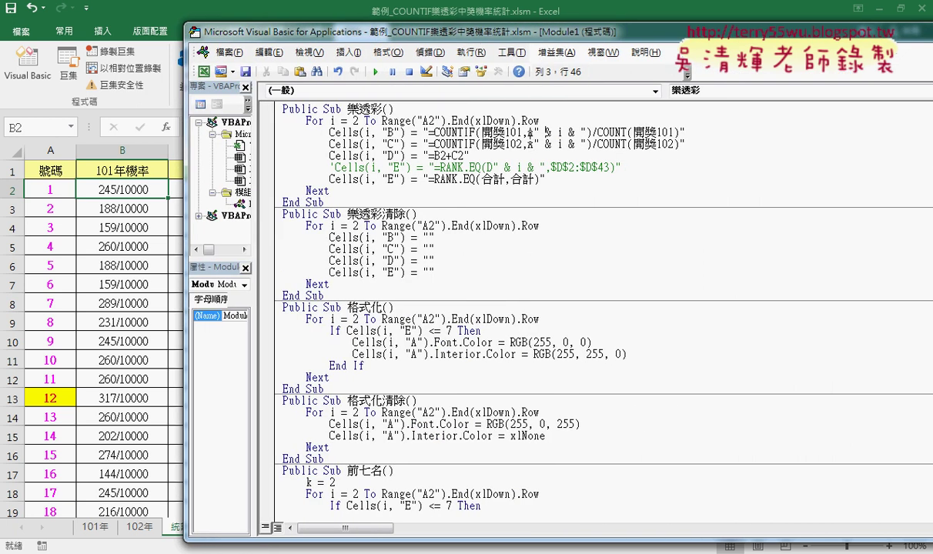
left_click_drag(499, 132, 559, 132)
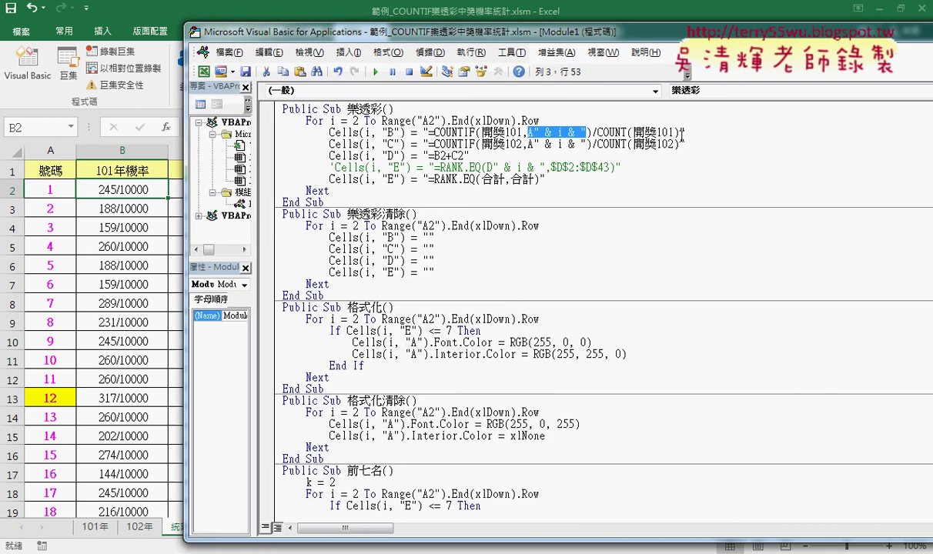
left_click_drag(679, 132, 430, 136)
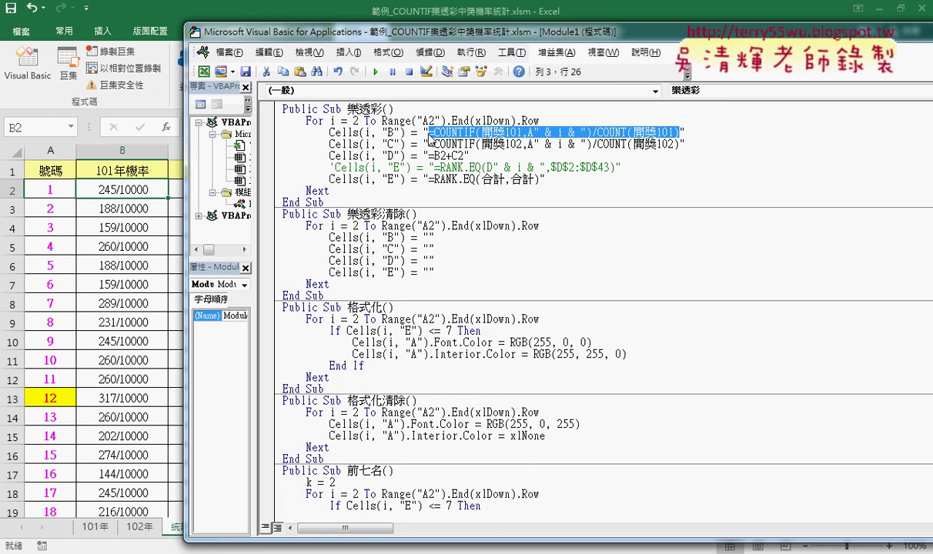
key("ctrl+v")
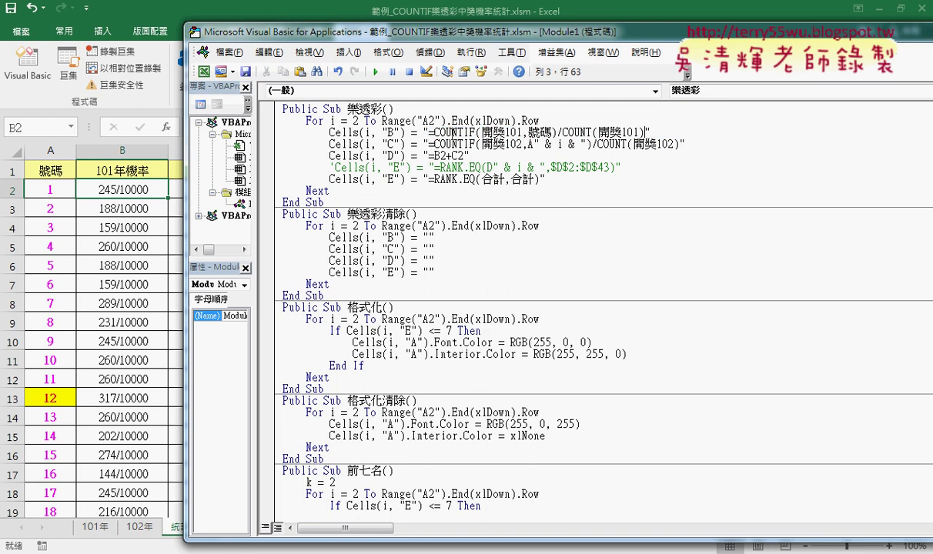
Replace the column C line's "A" & i criteria with 號碼.
left_click_drag(528, 132, 551, 131)
left_click_drag(589, 144, 533, 144)
key("ctrl+v")
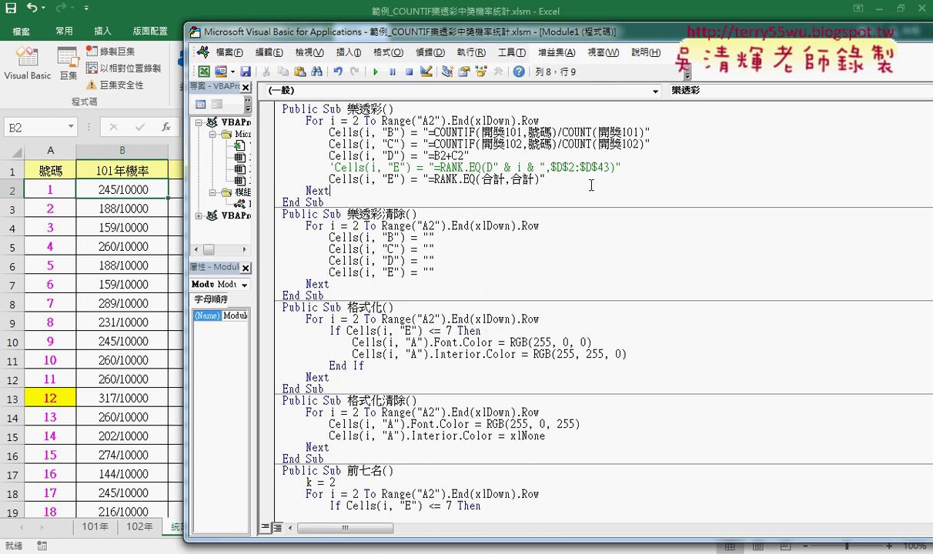
left_click(536, 144)
left_click(439, 156)
left_click_drag(472, 37, 621, 44)
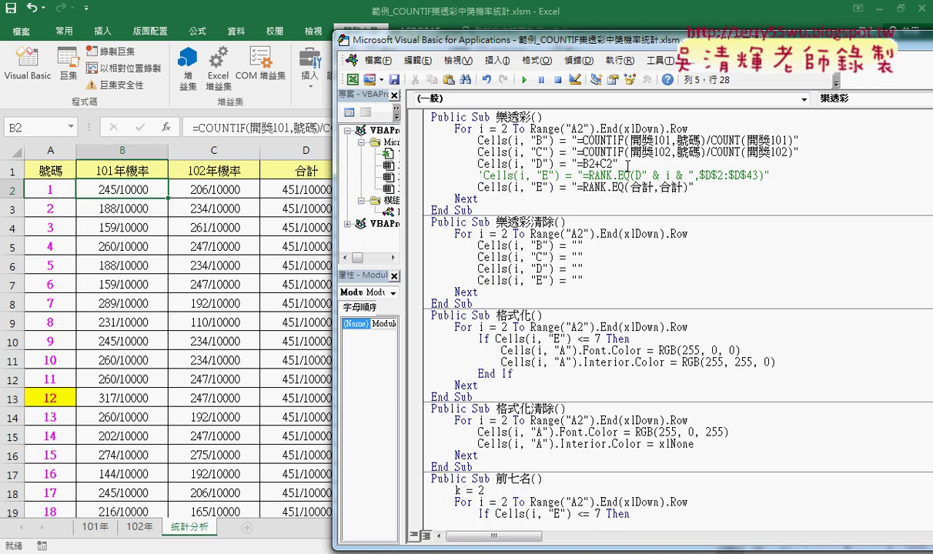
In the column D line, replace the fixed row 2 after B with " & i & ".
left_click_drag(589, 164, 595, 164)
type("\" & i")
type("&\"")
type("i")
key("Right")
key("space")
key("Right")
key("space")
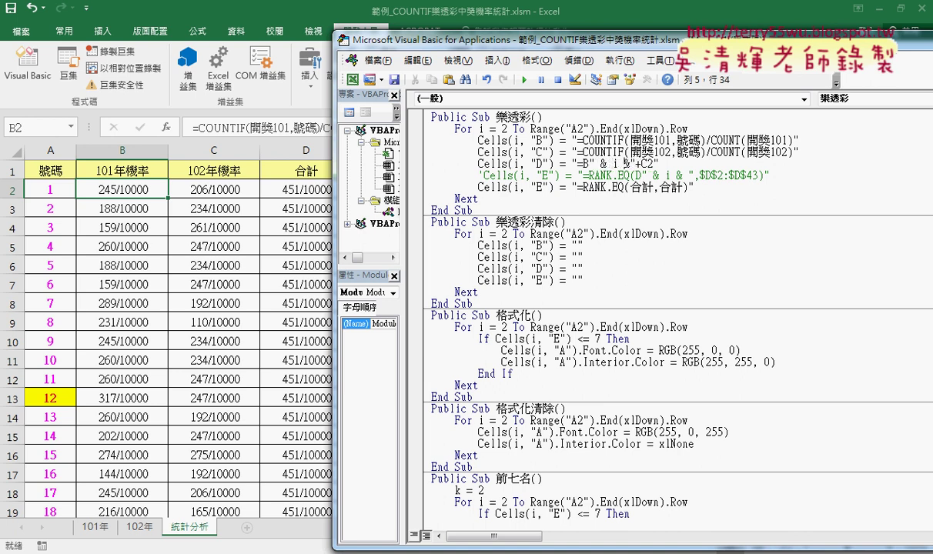
key("Right")
key("space")
Make the C reference use "+C" & i, then run the 樂透彩 macro to fill totals and ranks.
left_click(660, 164)
key("shift+Left")
type("\" ")
type("& ")
type("i")
left_click_drag(683, 163, 659, 164)
left_click(705, 165)
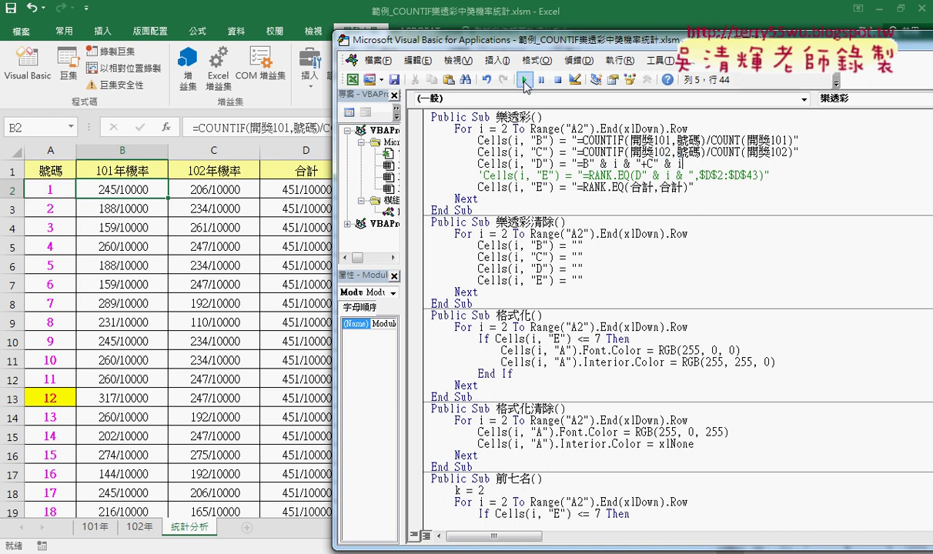
key("F5")
left_click_drag(537, 45, 701, 51)
left_click(640, 251)
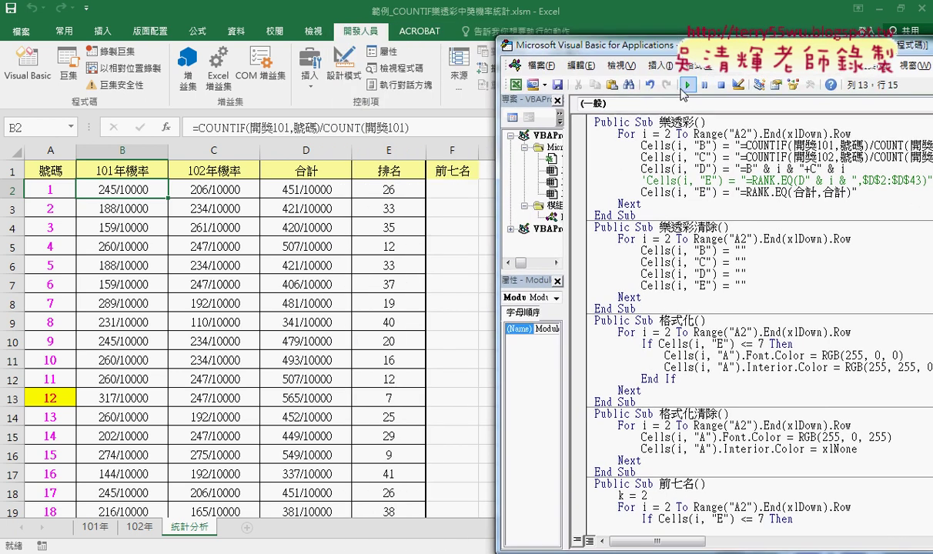
key("F5")
left_click(683, 166)
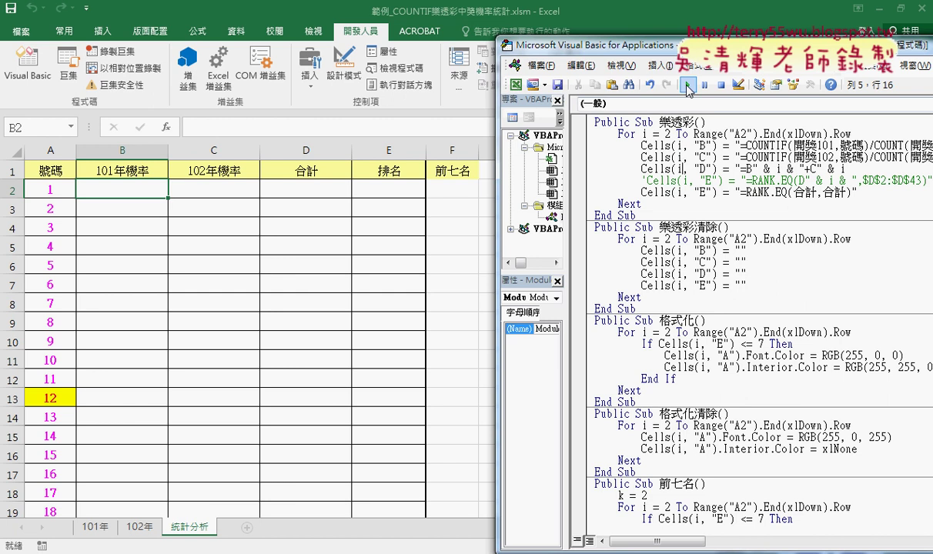
left_click(687, 86)
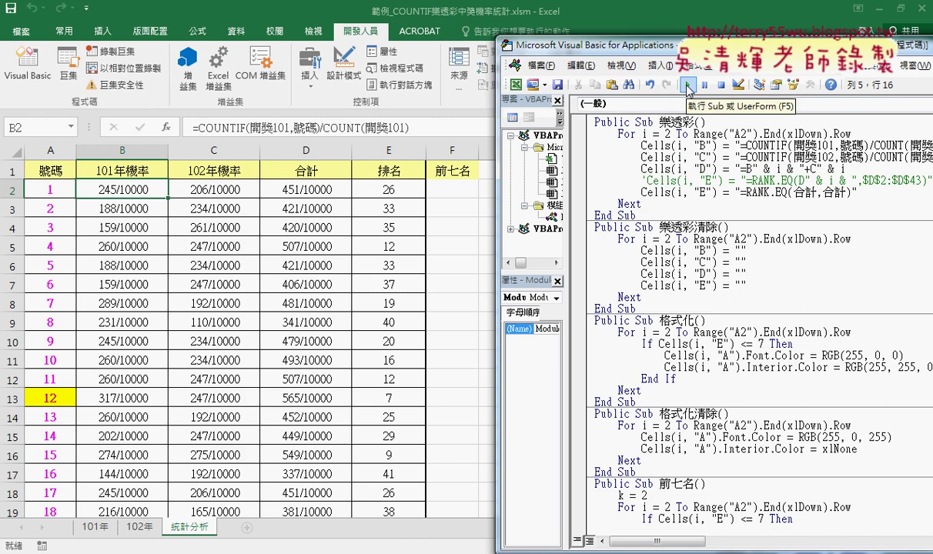